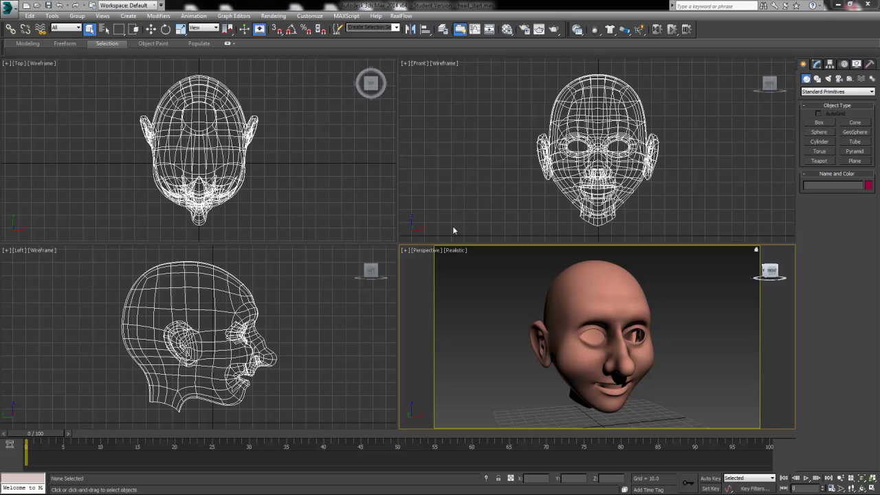
# Step: Select the head and examine its shape from several angles with the mesh edges shown and hidden
pyautogui.click(618, 347)
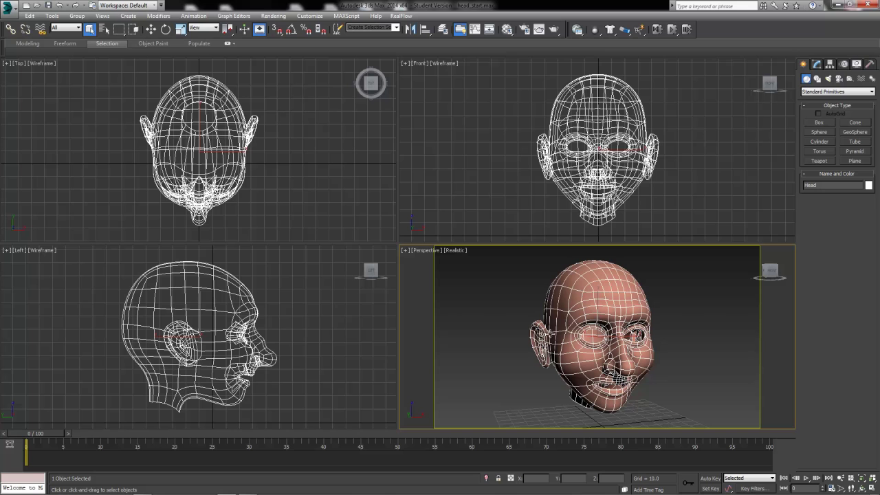
pyautogui.keyDown('alt'); pyautogui.moveTo(643, 322); pyautogui.dragTo(653, 383, button='middle'); pyautogui.keyUp('alt')
pyautogui.scroll(3, 586, 385)
pyautogui.scroll(-3, 589, 386)
pyautogui.press('F4')
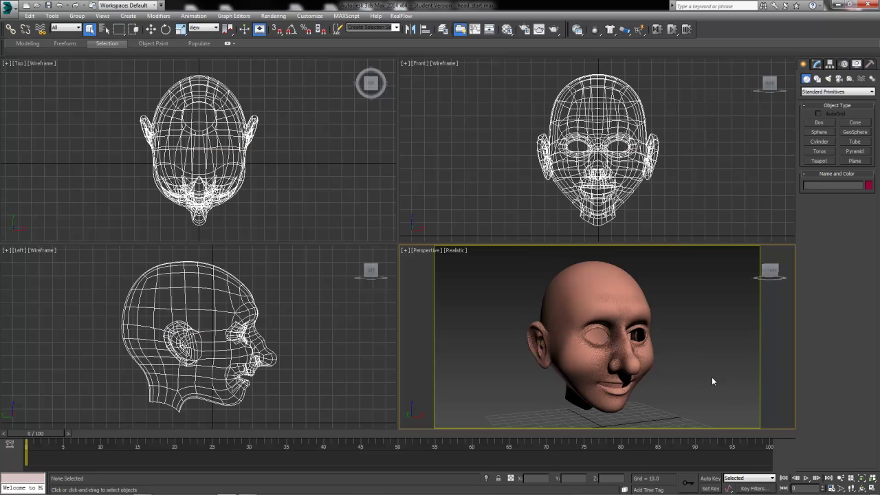
pyautogui.press('F4')
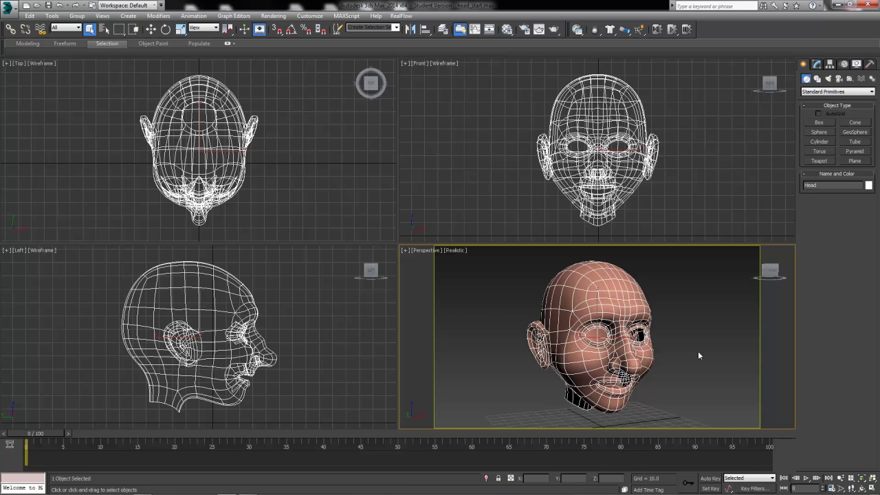
pyautogui.press('F4')
pyautogui.press('F4')
pyautogui.keyDown('alt'); pyautogui.moveTo(705, 342); pyautogui.dragTo(680, 350, button='middle'); pyautogui.keyUp('alt')
pyautogui.press('F4')
pyautogui.press('F4')
pyautogui.keyDown('alt'); pyautogui.moveTo(504, 371); pyautogui.dragTo(644, 347, button='middle'); pyautogui.keyUp('alt')
# Step: Remove the MeshSmooth modifier from the head, leaving only the Editable Poly
pyautogui.click(816, 63)
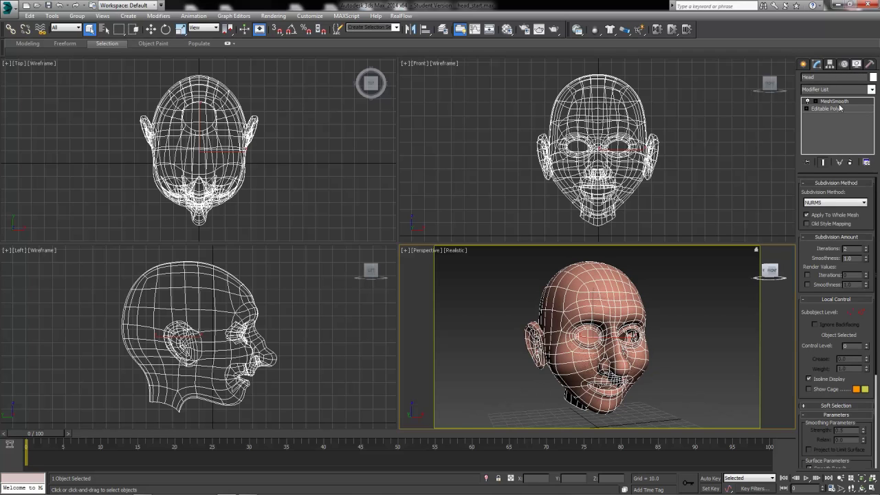
pyautogui.keyDown('alt'); pyautogui.moveTo(631, 336); pyautogui.dragTo(651, 351, button='middle'); pyautogui.keyUp('alt')
pyautogui.scroll(4, 634, 352)
pyautogui.scroll(-3, 649, 338)
pyautogui.keyDown('alt'); pyautogui.moveTo(645, 342); pyautogui.dragTo(648, 347, button='middle'); pyautogui.keyUp('alt')
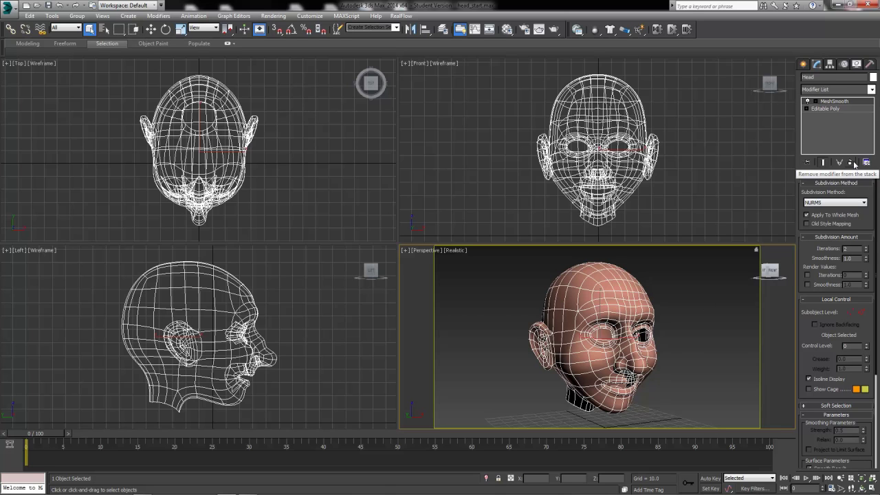
pyautogui.click(853, 163)
pyautogui.click(688, 353)
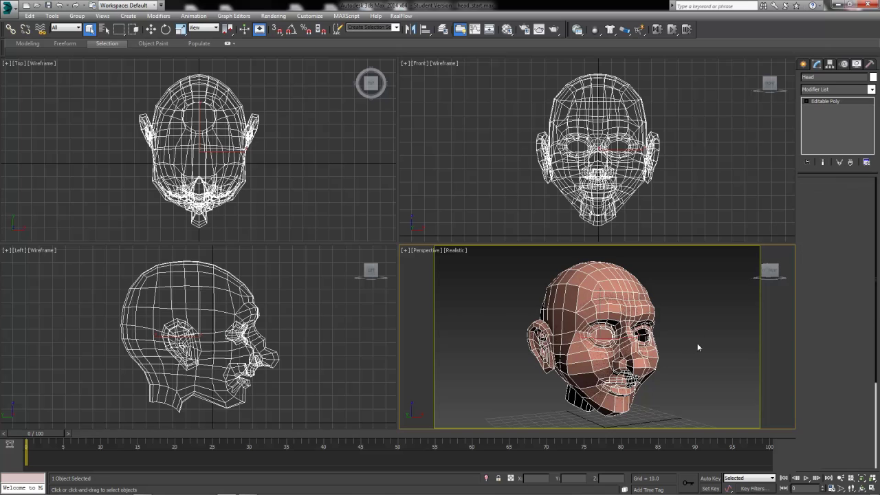
# Step: Apply an Unwrap UVW modifier to the head
pyautogui.moveTo(620, 363)
pyautogui.keyDown('alt'); pyautogui.mouseDown(button='middle')
pyautogui.moveTo(483, 357)
pyautogui.moveTo(604, 358)
pyautogui.mouseUp(button='middle'); pyautogui.keyUp('alt')
pyautogui.moveTo(603, 358)
pyautogui.mouseDown(button='middle')
pyautogui.moveTo(616, 359)
pyautogui.moveTo(600, 356)
pyautogui.mouseUp(button='middle')
pyautogui.scroll(3, 616, 358)
pyautogui.click(595, 354)
pyautogui.scroll(-3, 634, 357)
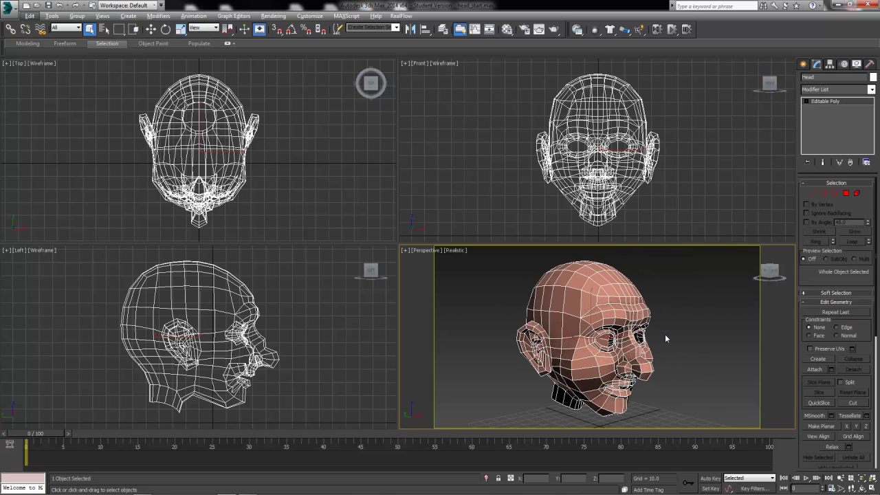
pyautogui.moveTo(665, 335); pyautogui.dragTo(674, 336, button='middle')
pyautogui.click(856, 91)
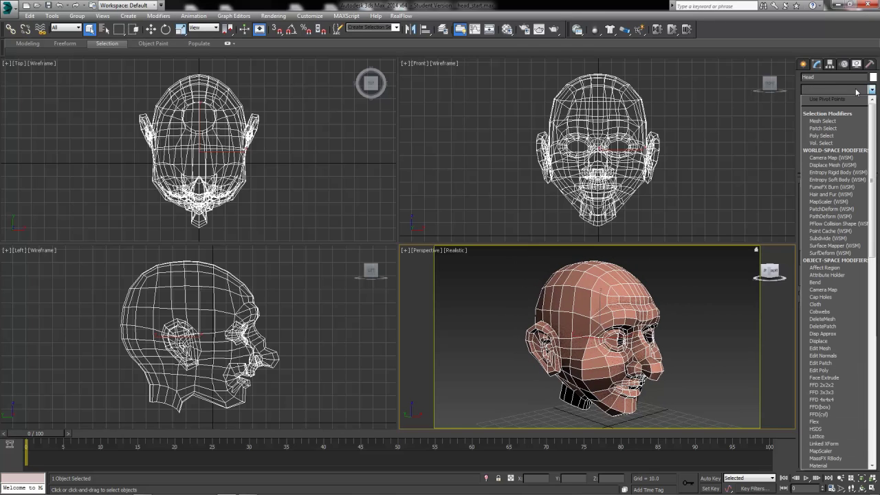
pyautogui.moveTo(874, 129); pyautogui.dragTo(877, 344)
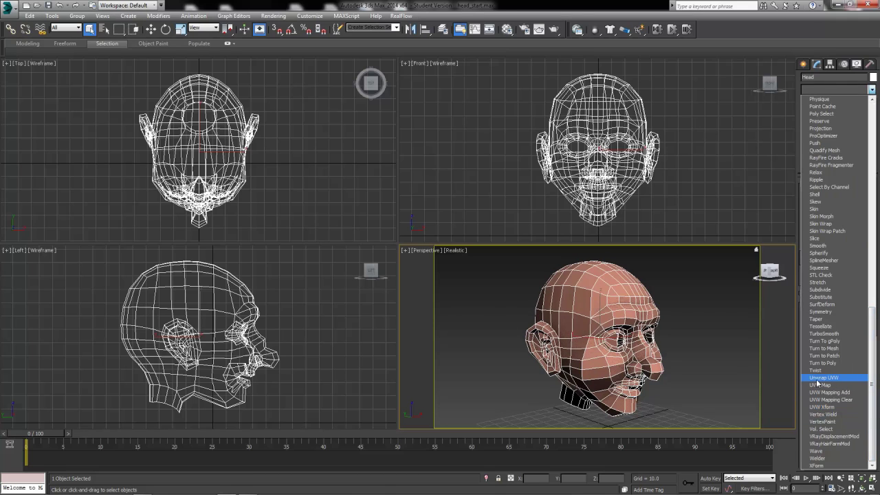
pyautogui.click(825, 378)
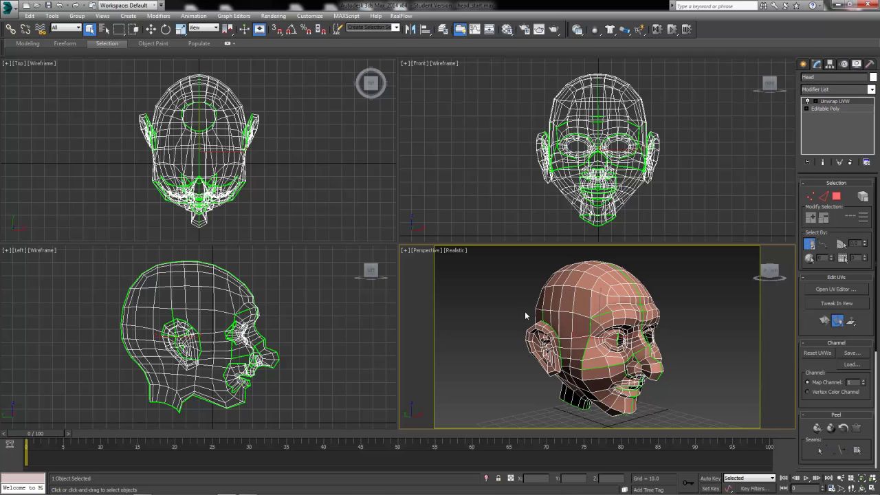
# Step: Maximize the perspective viewport and examine the green map seams running across the head
pyautogui.keyDown('alt'); pyautogui.moveTo(649, 347); pyautogui.dragTo(624, 347, button='middle'); pyautogui.keyUp('alt')
pyautogui.hotkey('alt', 'w')
pyautogui.keyDown('alt'); pyautogui.moveTo(493, 319); pyautogui.dragTo(508, 311, button='middle'); pyautogui.keyUp('alt')
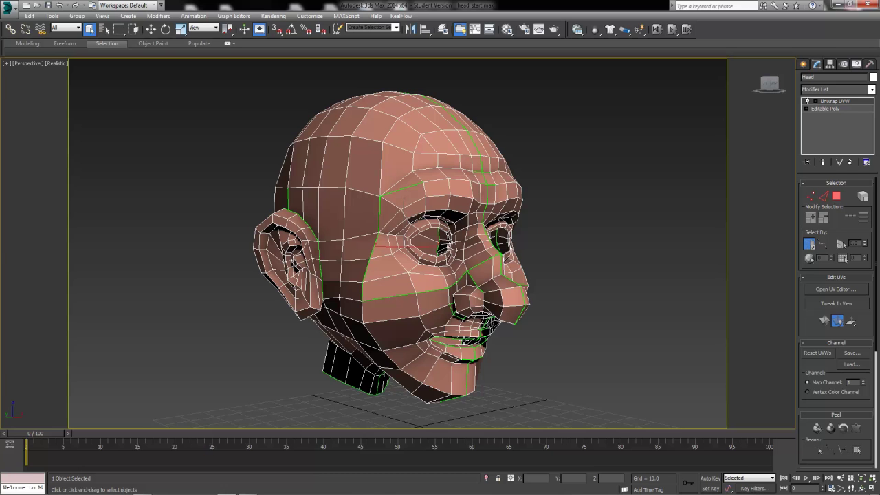
pyautogui.keyDown('alt'); pyautogui.moveTo(492, 307); pyautogui.dragTo(511, 328, button='middle'); pyautogui.keyUp('alt')
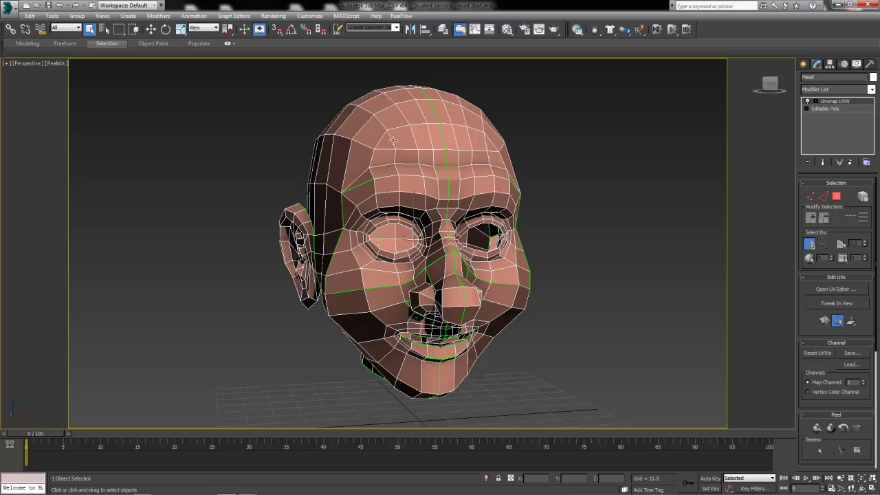
pyautogui.keyDown('alt'); pyautogui.moveTo(471, 292); pyautogui.dragTo(575, 234, button='middle'); pyautogui.keyUp('alt')
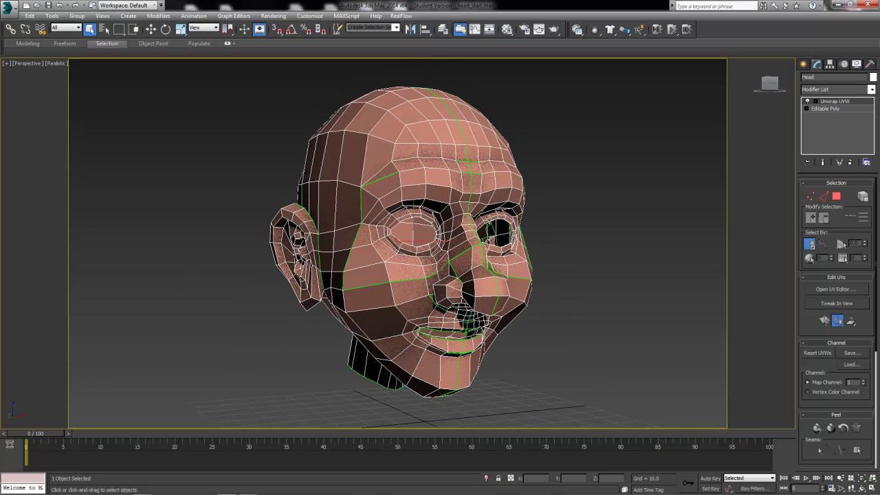
pyautogui.scroll(-4, 515, 413)
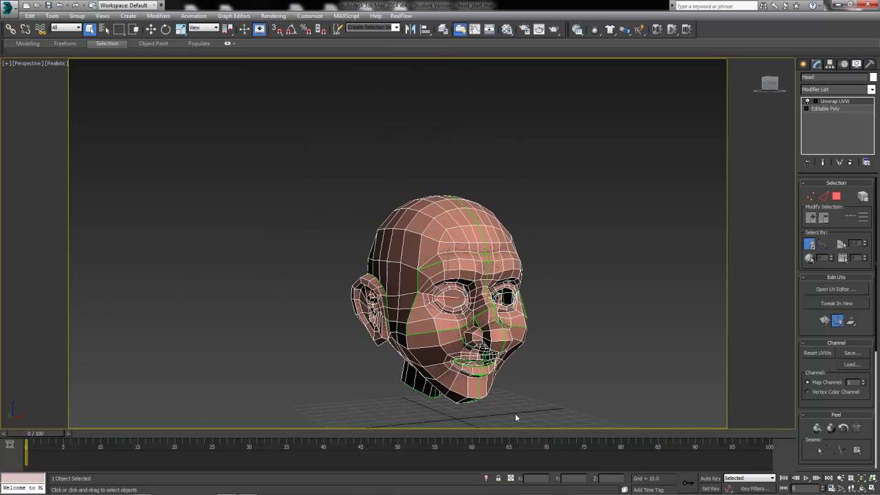
pyautogui.moveTo(503, 400); pyautogui.dragTo(468, 348, button='middle')
pyautogui.scroll(3, 530, 309)
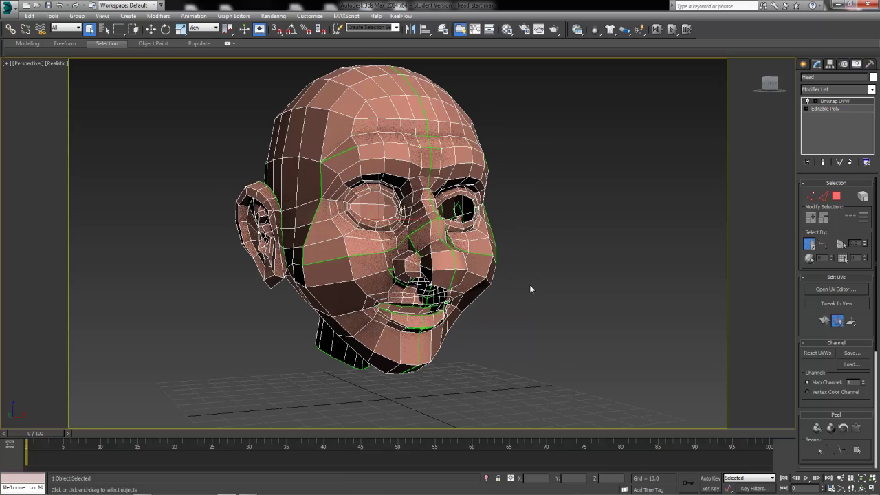
pyautogui.scroll(-4, 382, 354)
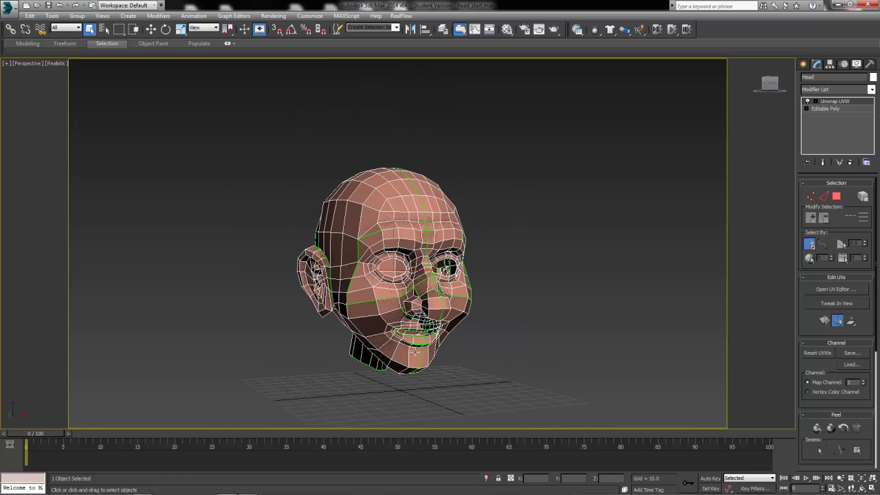
pyautogui.keyDown('alt'); pyautogui.moveTo(447, 317); pyautogui.dragTo(440, 319, button='middle'); pyautogui.keyUp('alt')
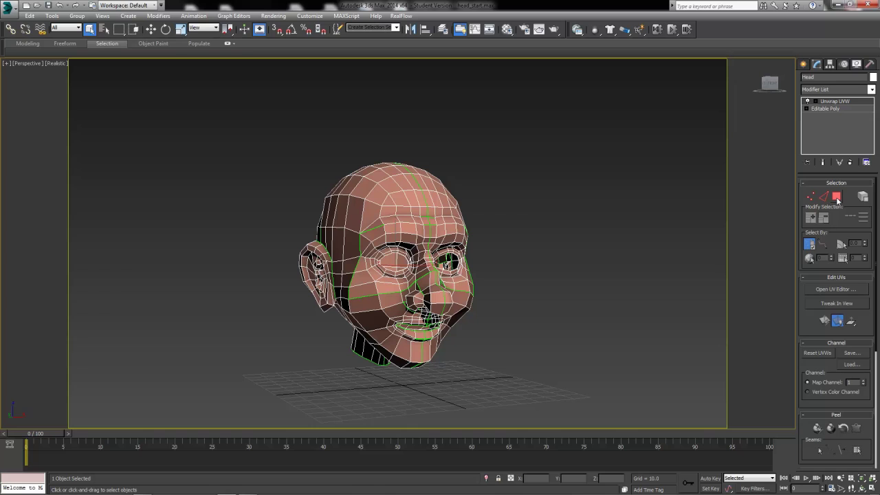
# Step: Select all of the head's polygons in the Unwrap UVW modifier with backfacing polygons included
pyautogui.click(835, 198)
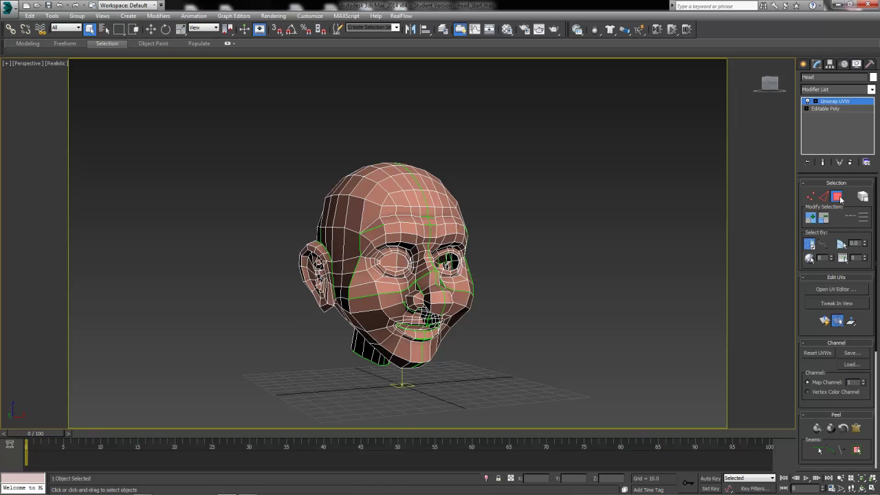
pyautogui.click(810, 245)
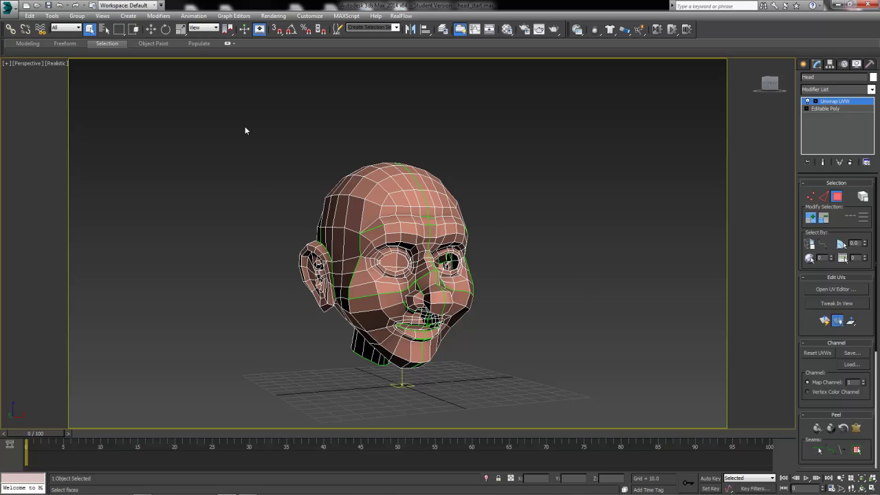
pyautogui.moveTo(250, 124); pyautogui.dragTo(589, 405)
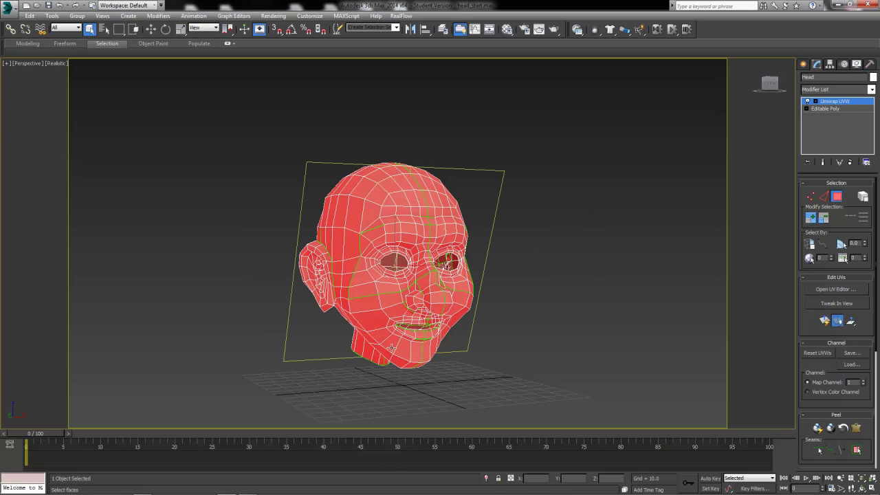
pyautogui.keyDown('alt'); pyautogui.moveTo(438, 390); pyautogui.dragTo(703, 351, button='middle'); pyautogui.keyUp('alt')
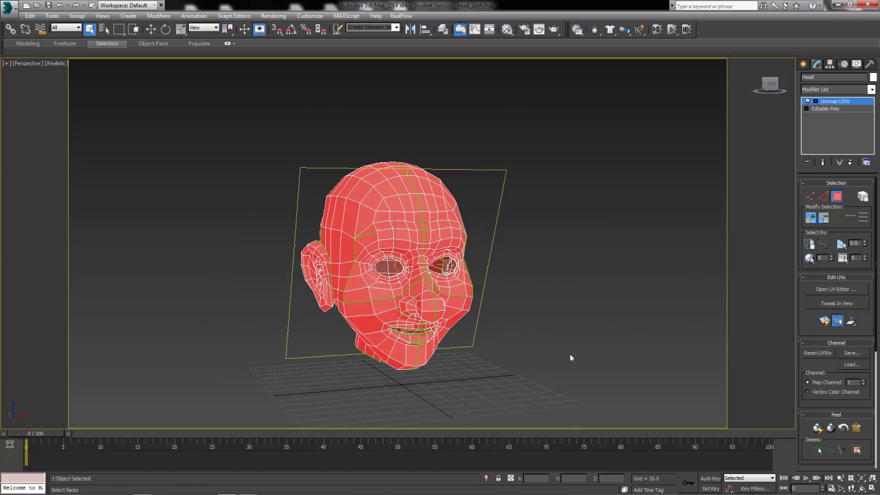
# Step: Open the UV editor and inspect the head's existing UV layout around the checker tile
pyautogui.click(834, 289)
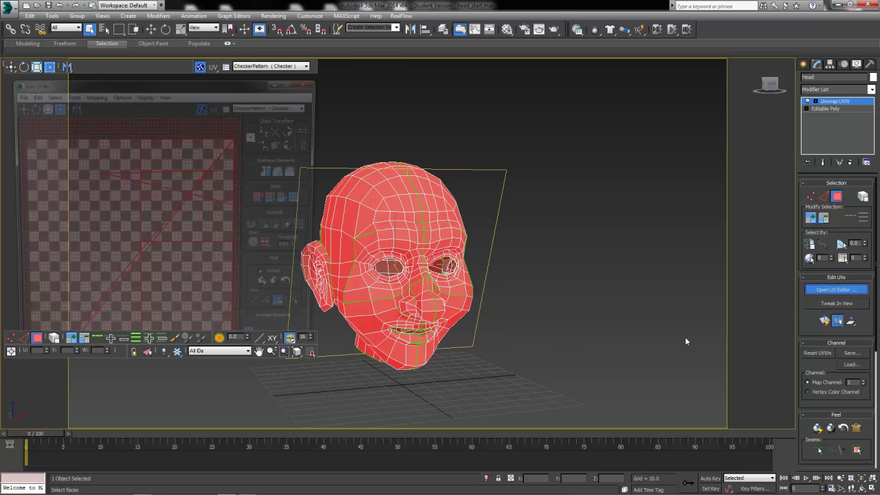
pyautogui.moveTo(171, 47); pyautogui.dragTo(346, 63)
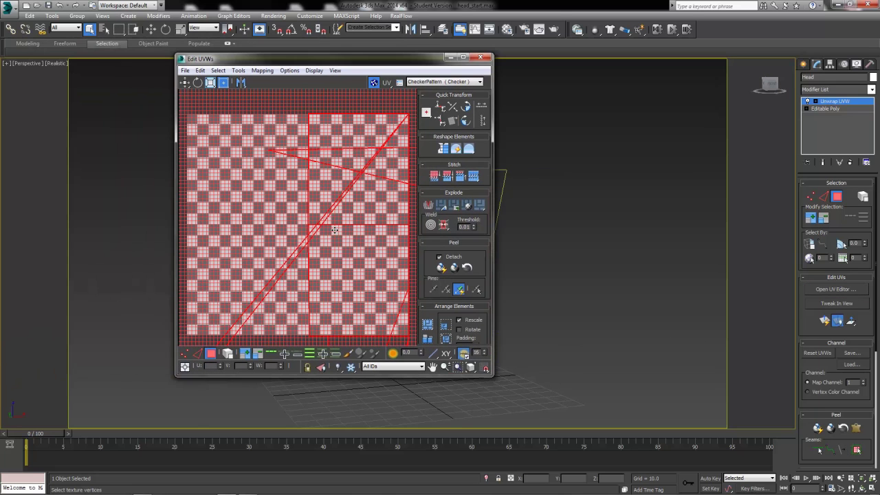
pyautogui.scroll(-8, 335, 230)
pyautogui.scroll(-10, 333, 258)
pyautogui.moveTo(353, 280); pyautogui.dragTo(359, 251, button='middle')
pyautogui.scroll(8, 359, 252)
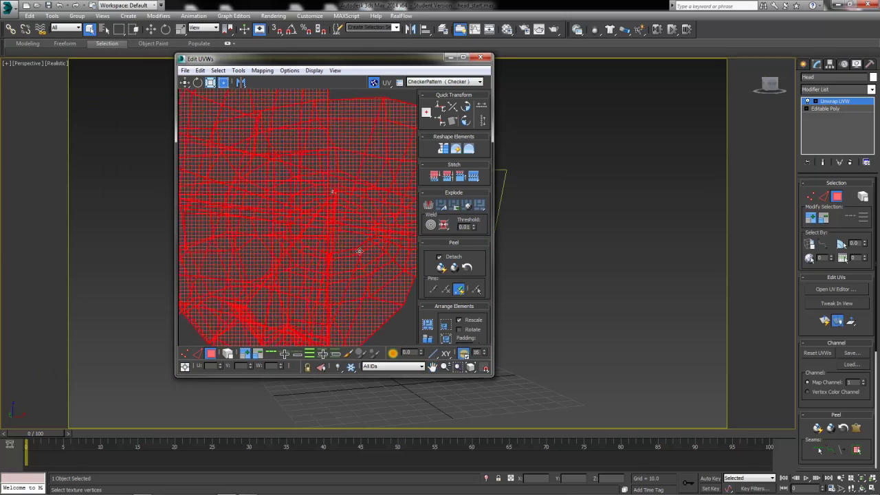
pyautogui.moveTo(332, 169); pyautogui.dragTo(330, 217, button='middle')
pyautogui.scroll(4, 329, 217)
pyautogui.scroll(8, 322, 271)
pyautogui.moveTo(273, 228); pyautogui.dragTo(302, 255, button='middle')
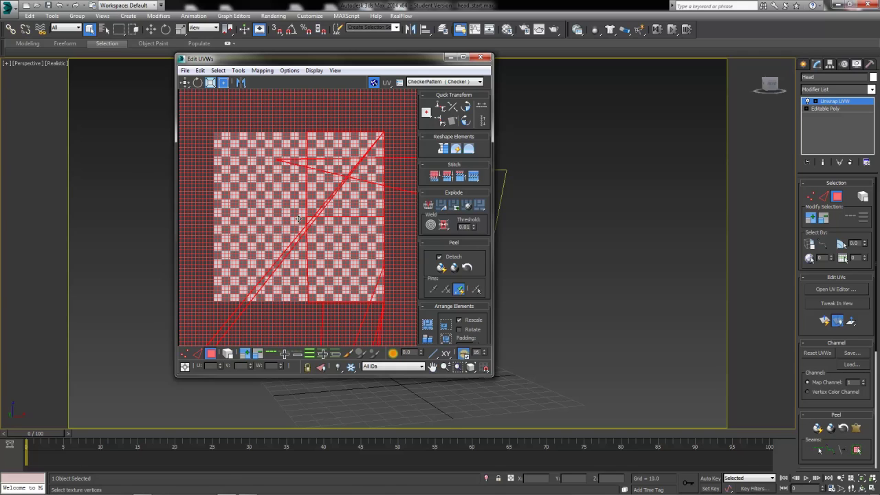
# Step: Flatten-map the selected head polygons using a polygon angle of 45 and a spacing of 0.02
pyautogui.click(262, 70)
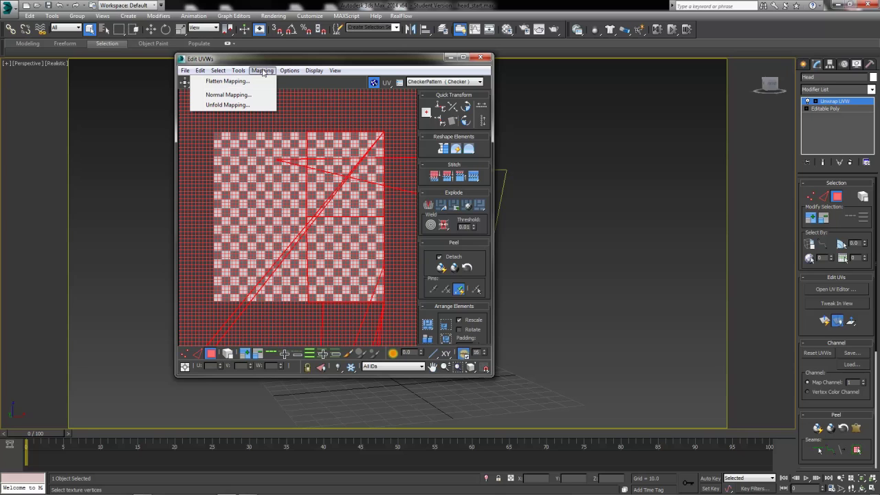
pyautogui.click(231, 81)
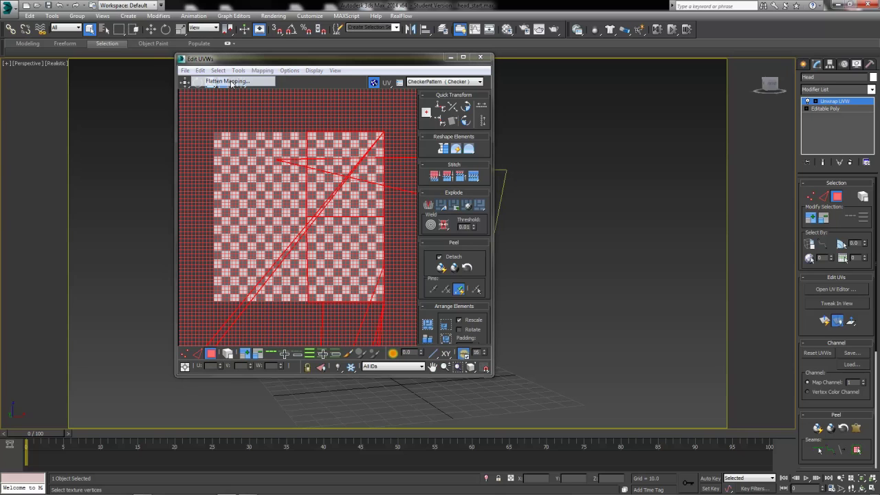
pyautogui.moveTo(77, 8); pyautogui.dragTo(223, 106)
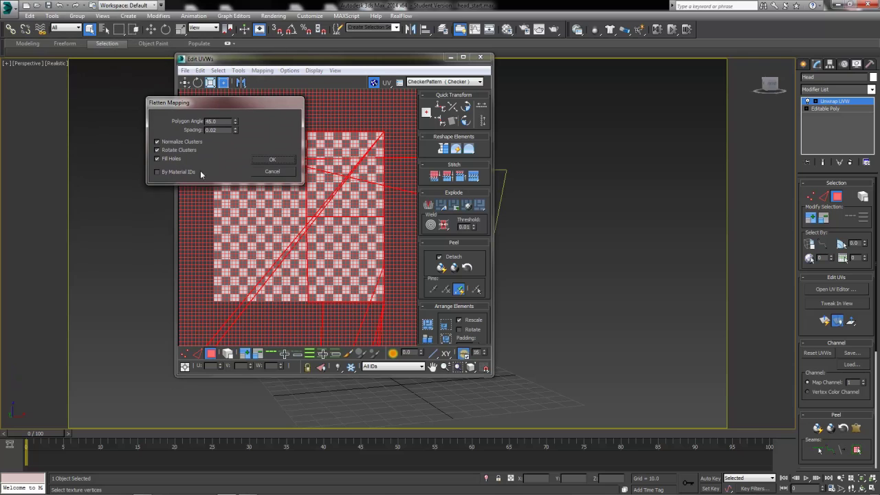
pyautogui.click(270, 160)
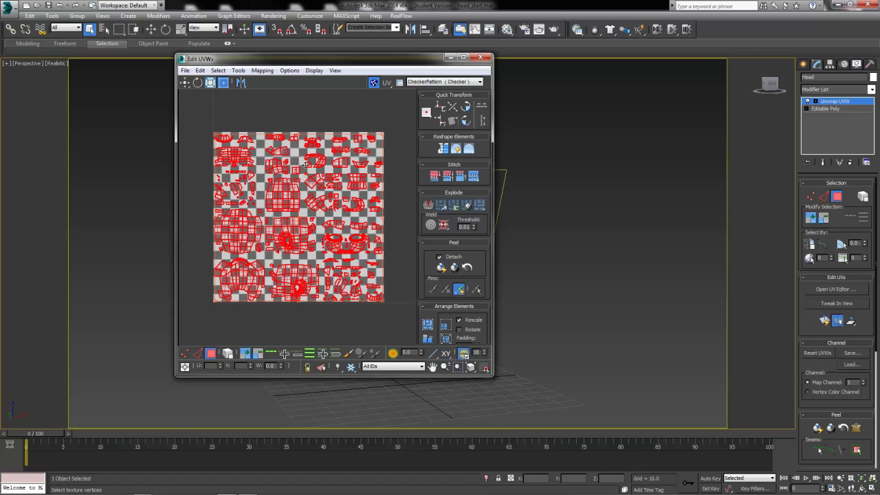
# Step: Flatten-map the selected head polygons again with the polygon angle set to 180
pyautogui.click(262, 71)
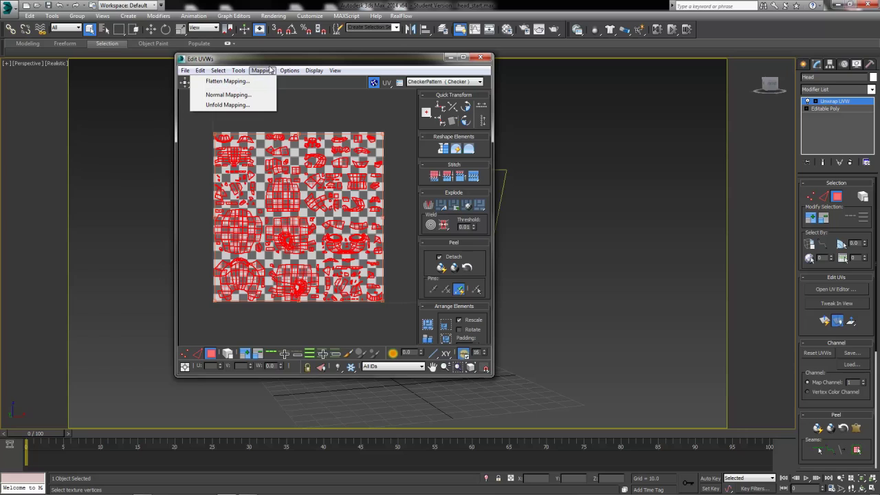
pyautogui.click(234, 81)
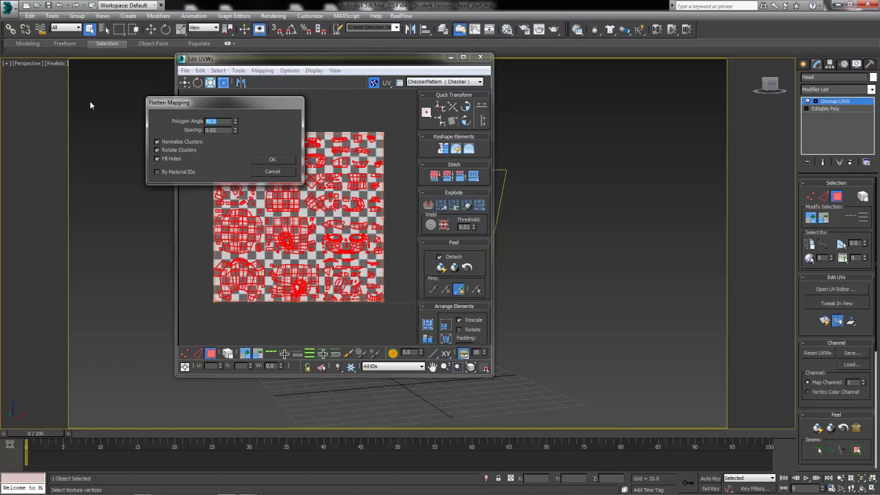
pyautogui.write('180')
pyautogui.click(271, 160)
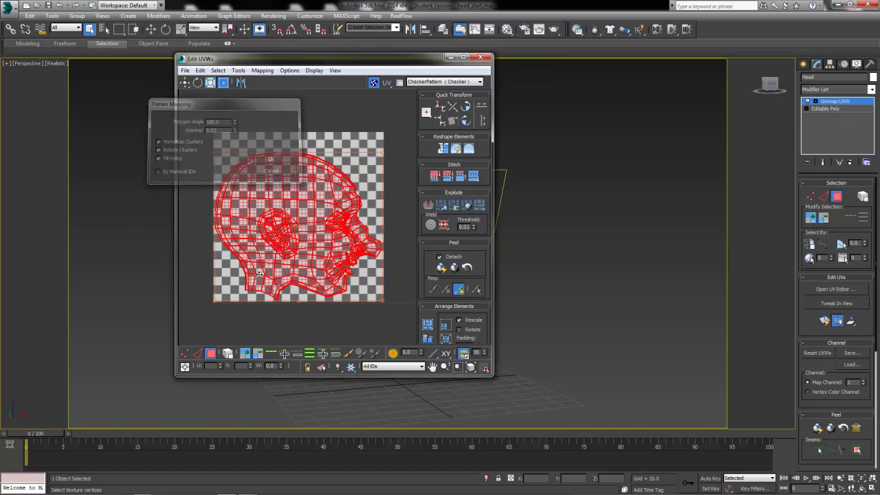
# Step: Move the UV editor clear of the head and compare the flattened UV layout with the model from several angles
pyautogui.moveTo(376, 59); pyautogui.dragTo(288, 55)
pyautogui.keyDown('alt'); pyautogui.moveTo(591, 270); pyautogui.dragTo(794, 294, button='middle'); pyautogui.keyUp('alt')
pyautogui.keyDown('alt'); pyautogui.moveTo(446, 320); pyautogui.dragTo(562, 297, button='middle'); pyautogui.keyUp('alt')
pyautogui.keyDown('alt'); pyautogui.moveTo(448, 356); pyautogui.dragTo(467, 348, button='middle'); pyautogui.keyUp('alt')
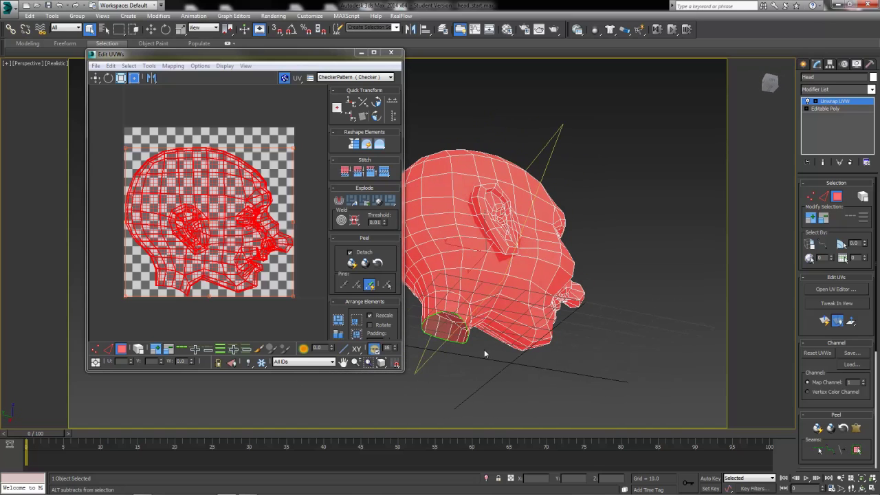
pyautogui.keyDown('alt'); pyautogui.moveTo(448, 314); pyautogui.dragTo(508, 277, button='middle'); pyautogui.keyUp('alt')
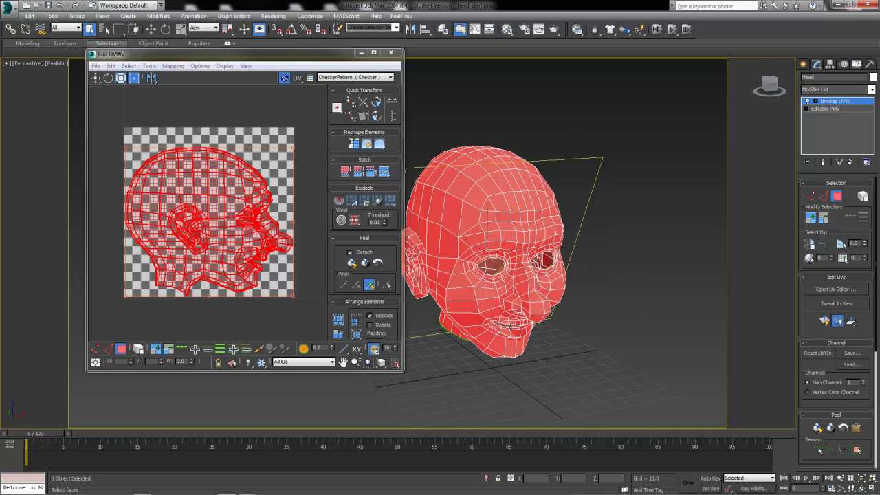
pyautogui.keyDown('alt'); pyautogui.moveTo(518, 311); pyautogui.dragTo(475, 313, button='middle'); pyautogui.keyUp('alt')
pyautogui.scroll(3, 204, 187)
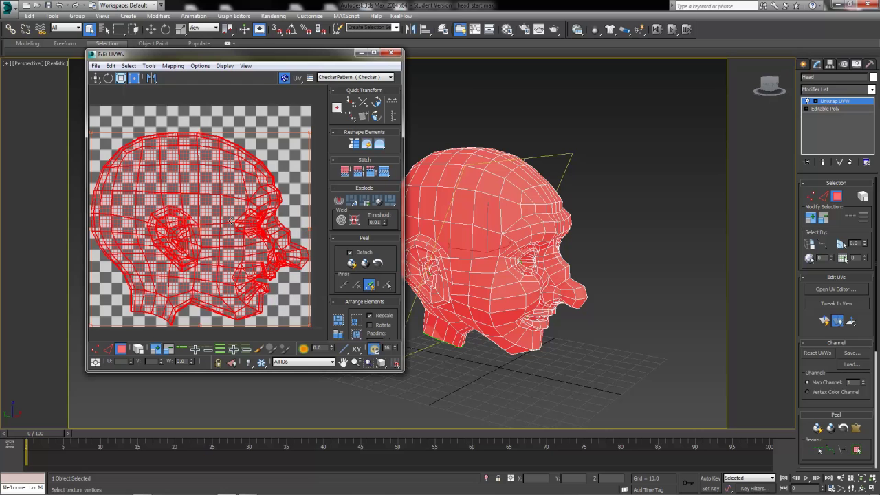
# Step: Examine the head's overlapping flattened UVs in the UV editor against the face of the model
pyautogui.scroll(-3, 235, 220)
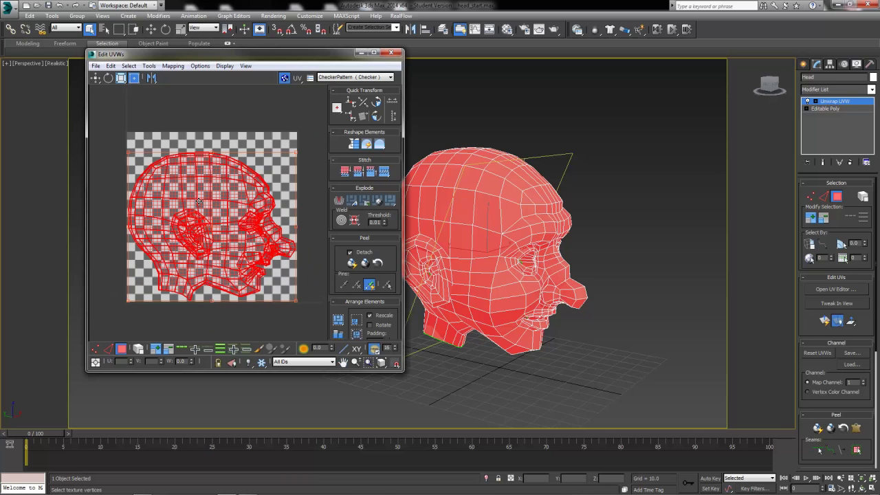
pyautogui.scroll(-2, 242, 222)
pyautogui.scroll(4, 259, 253)
pyautogui.moveTo(259, 253); pyautogui.dragTo(220, 252, button='middle')
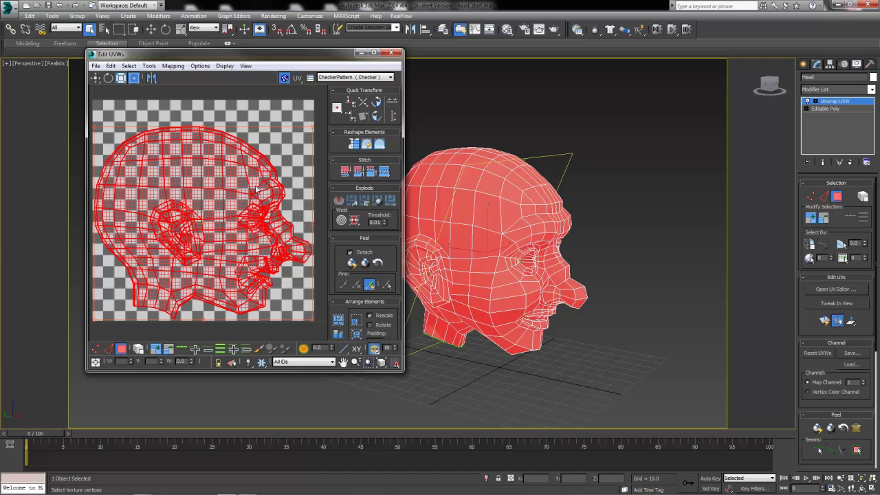
pyautogui.scroll(-1, 132, 152)
pyautogui.keyDown('alt'); pyautogui.moveTo(495, 282); pyautogui.dragTo(533, 281, button='middle'); pyautogui.keyUp('alt')
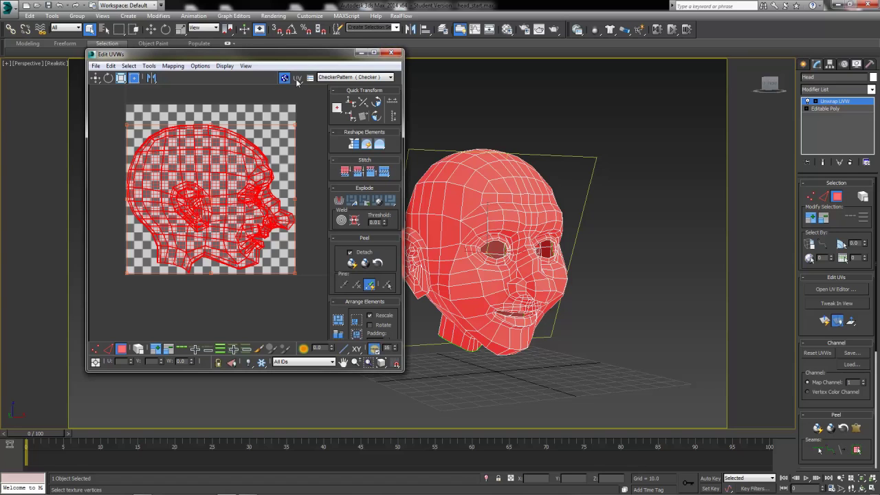
# Step: Close the UV editor and bring the Unwrap UVW modifier's Peel seam and Projection tools into view
pyautogui.click(391, 52)
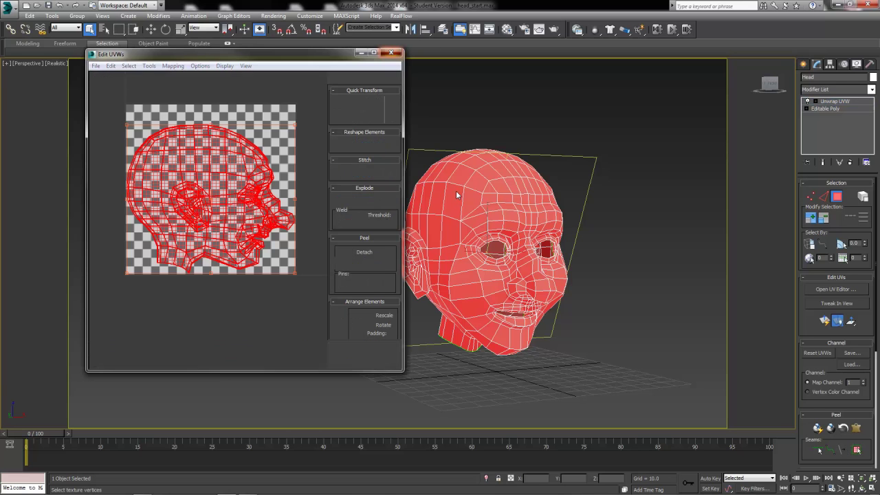
pyautogui.moveTo(614, 296)
pyautogui.keyDown('alt'); pyautogui.mouseDown(button='middle')
pyautogui.moveTo(537, 295)
pyautogui.moveTo(639, 289)
pyautogui.moveTo(613, 290)
pyautogui.mouseUp(button='middle'); pyautogui.keyUp('alt')
pyautogui.keyDown('alt'); pyautogui.moveTo(417, 360); pyautogui.dragTo(305, 359, button='middle'); pyautogui.keyUp('alt')
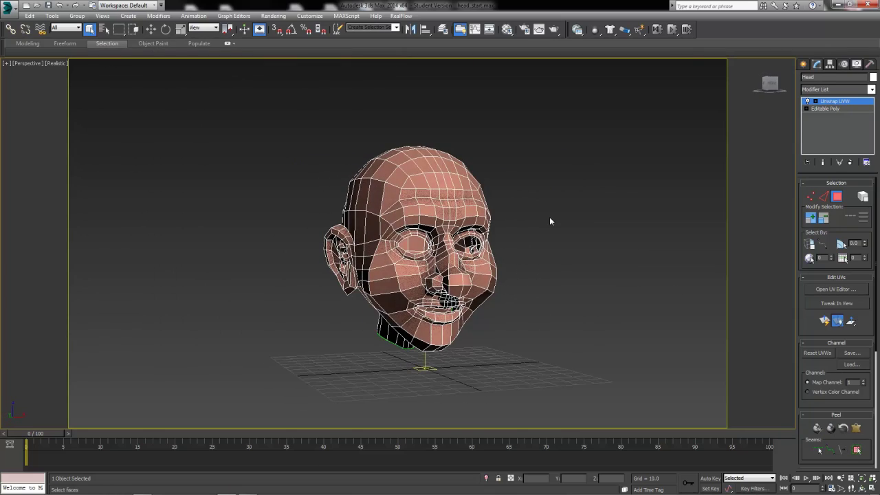
pyautogui.keyDown('alt'); pyautogui.moveTo(550, 217); pyautogui.dragTo(554, 244, button='middle'); pyautogui.keyUp('alt')
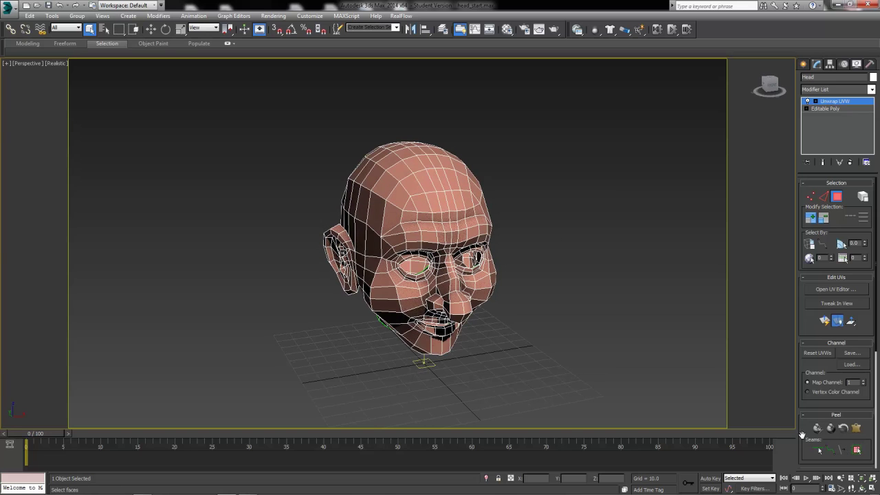
pyautogui.moveTo(802, 432); pyautogui.dragTo(803, 278)
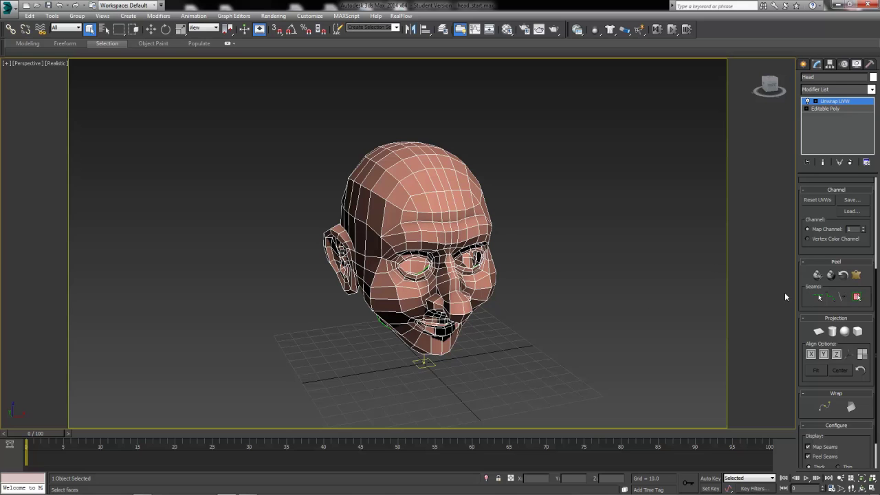
# Step: Examine the head's face, eyes, mouth, ears, neck and crown to judge where seams can be placed
pyautogui.press('alt')
pyautogui.keyDown('alt'); pyautogui.moveTo(542, 296); pyautogui.dragTo(554, 275, button='middle'); pyautogui.keyUp('alt')
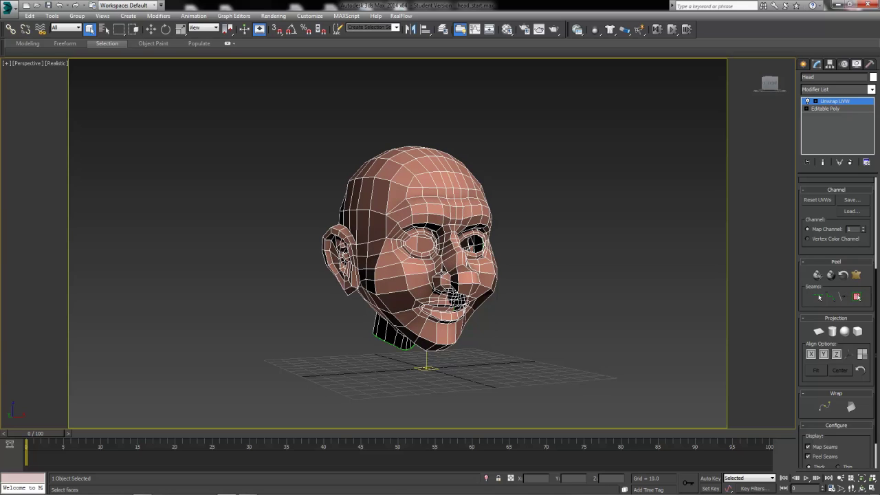
pyautogui.keyDown('alt'); pyautogui.moveTo(448, 259); pyautogui.dragTo(482, 282, button='middle'); pyautogui.keyUp('alt')
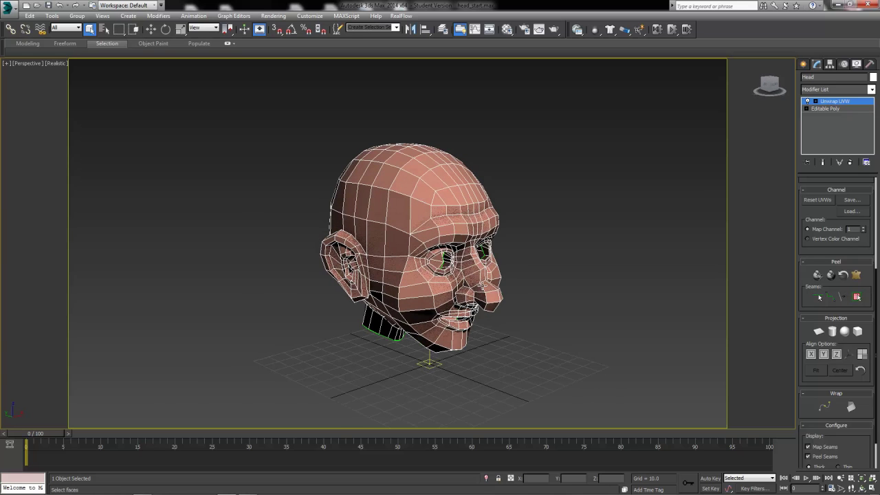
pyautogui.scroll(3, 481, 282)
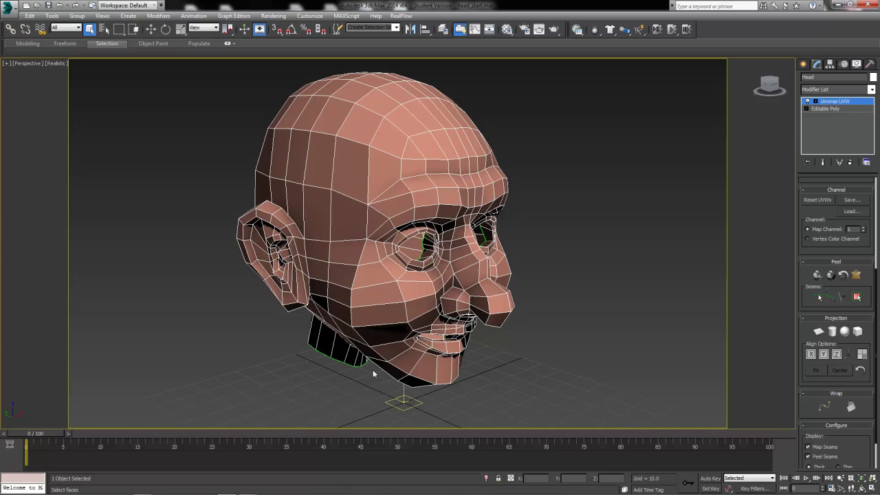
pyautogui.scroll(3, 405, 347)
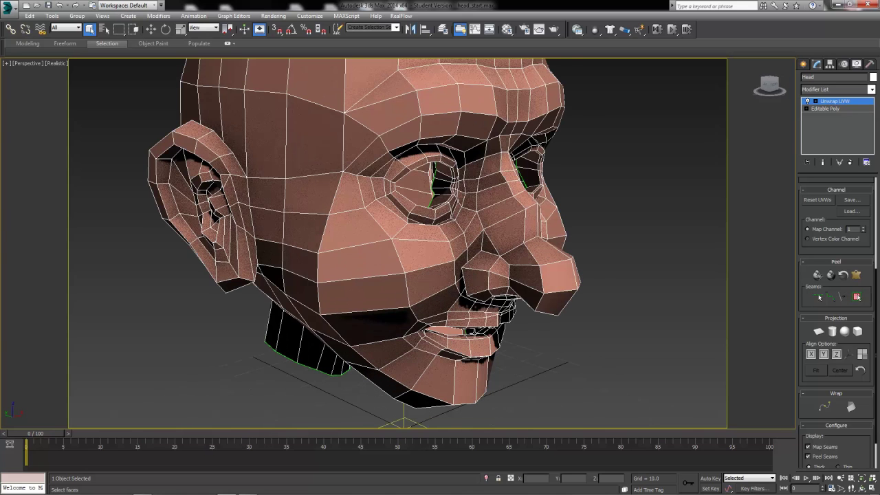
pyautogui.scroll(-3, 448, 205)
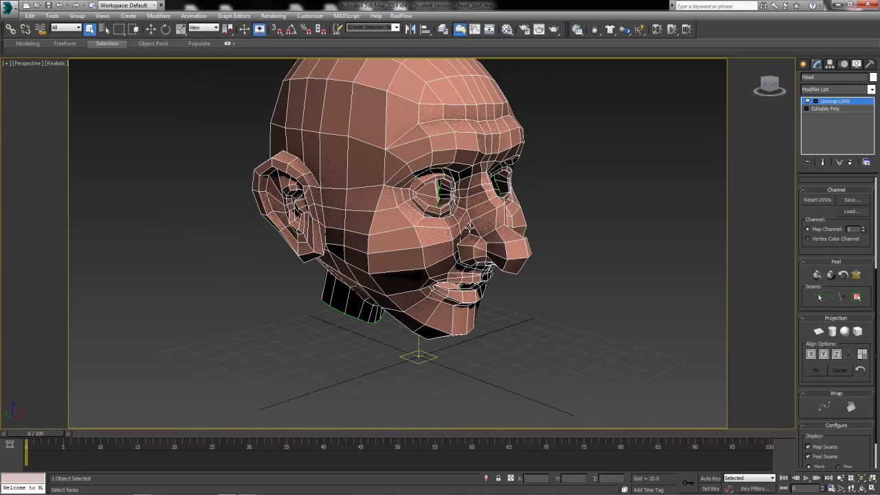
pyautogui.keyDown('alt'); pyautogui.moveTo(448, 207); pyautogui.dragTo(565, 297, button='middle'); pyautogui.keyUp('alt')
pyautogui.scroll(4, 468, 243)
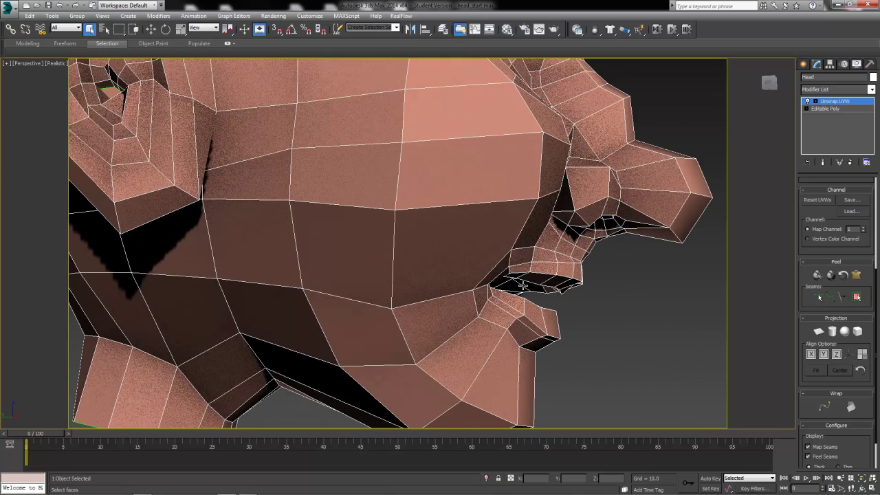
pyautogui.keyDown('alt'); pyautogui.moveTo(519, 207); pyautogui.dragTo(526, 179, button='middle'); pyautogui.keyUp('alt')
pyautogui.scroll(-5, 543, 216)
pyautogui.keyDown('alt'); pyautogui.moveTo(487, 149); pyautogui.dragTo(328, 203, button='middle'); pyautogui.keyUp('alt')
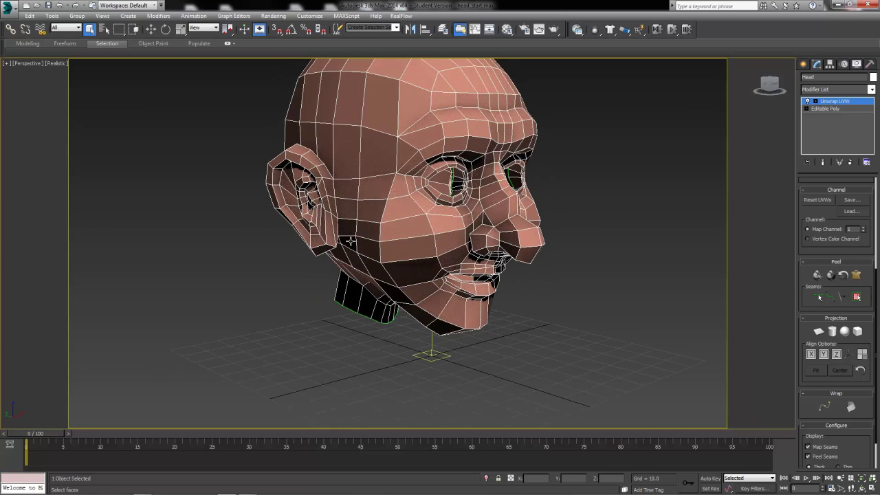
pyautogui.keyDown('alt'); pyautogui.moveTo(546, 275); pyautogui.dragTo(513, 249, button='middle'); pyautogui.keyUp('alt')
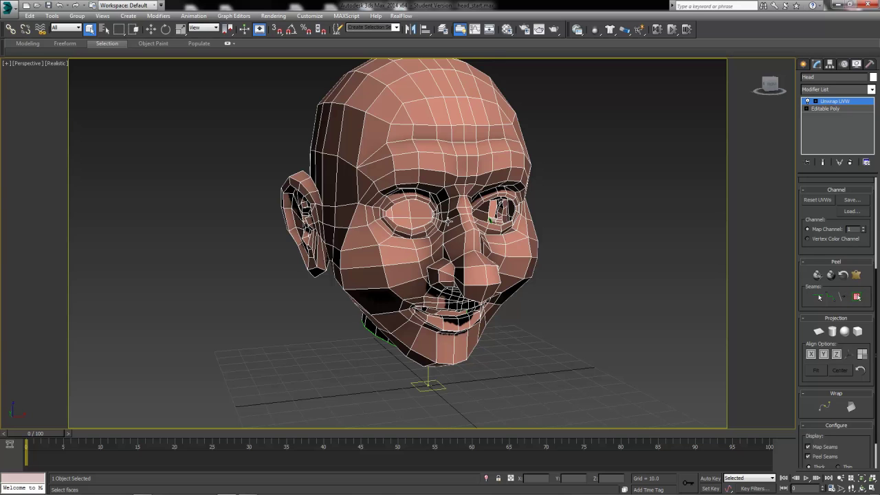
pyautogui.keyDown('alt'); pyautogui.moveTo(448, 220); pyautogui.dragTo(481, 222, button='middle'); pyautogui.keyUp('alt')
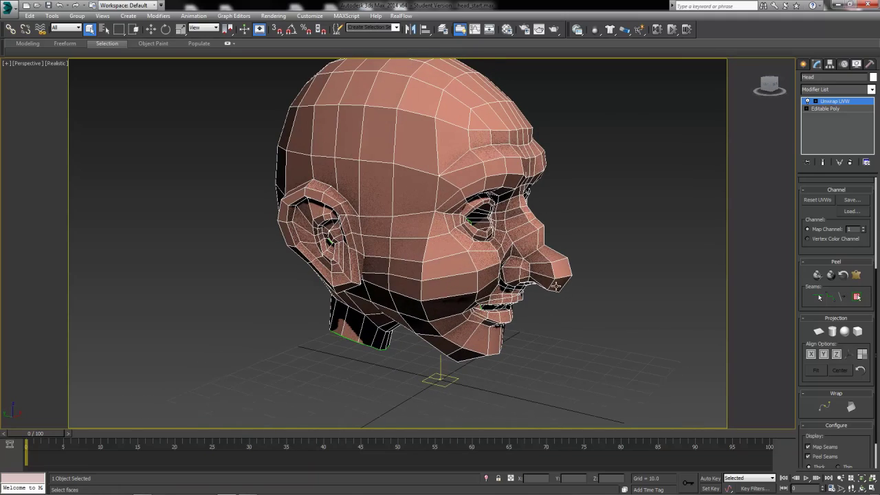
pyautogui.moveTo(408, 244); pyautogui.dragTo(442, 163, button='middle')
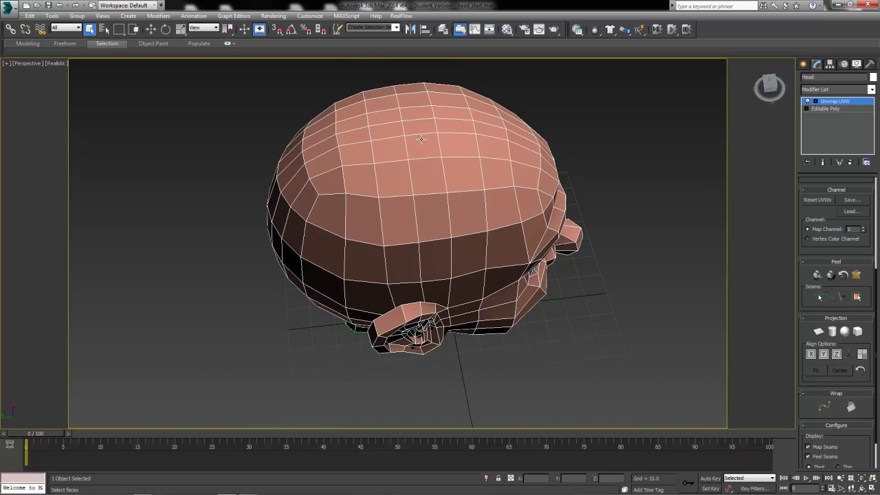
pyautogui.keyDown('alt'); pyautogui.moveTo(422, 140); pyautogui.dragTo(398, 131, button='middle'); pyautogui.keyUp('alt')
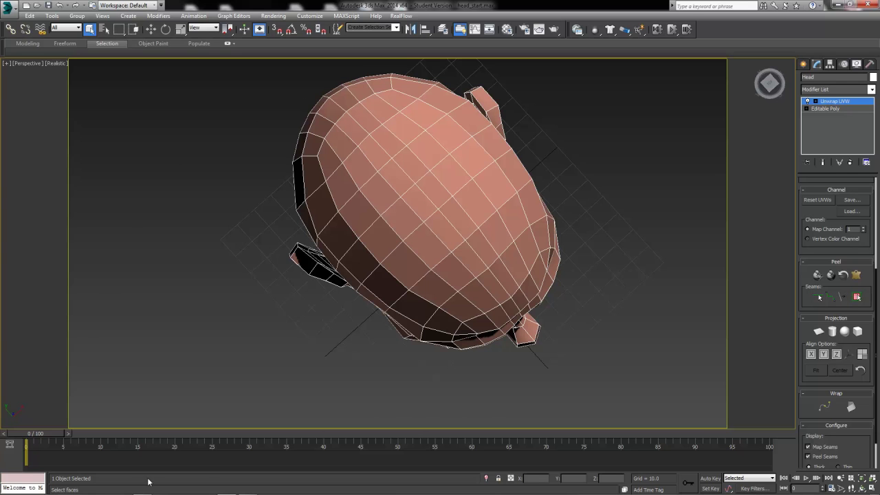
pyautogui.keyDown('alt'); pyautogui.moveTo(525, 240); pyautogui.dragTo(501, 141, button='middle'); pyautogui.keyUp('alt')
# Step: Try marking a single edge on the top of the head with Edit Seams, and remove it again
pyautogui.moveTo(803, 277); pyautogui.dragTo(777, 253)
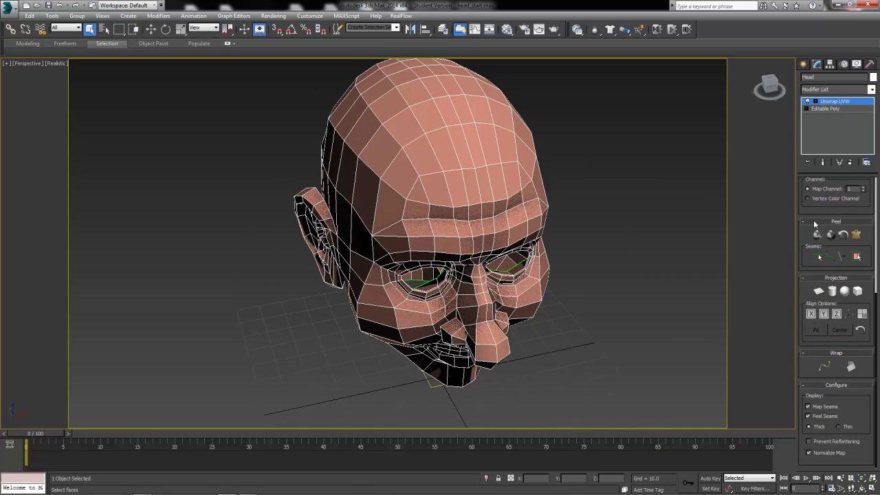
pyautogui.click(818, 257)
pyautogui.click(456, 115)
pyautogui.keyDown('alt'); pyautogui.click(458, 117); pyautogui.keyUp('alt')
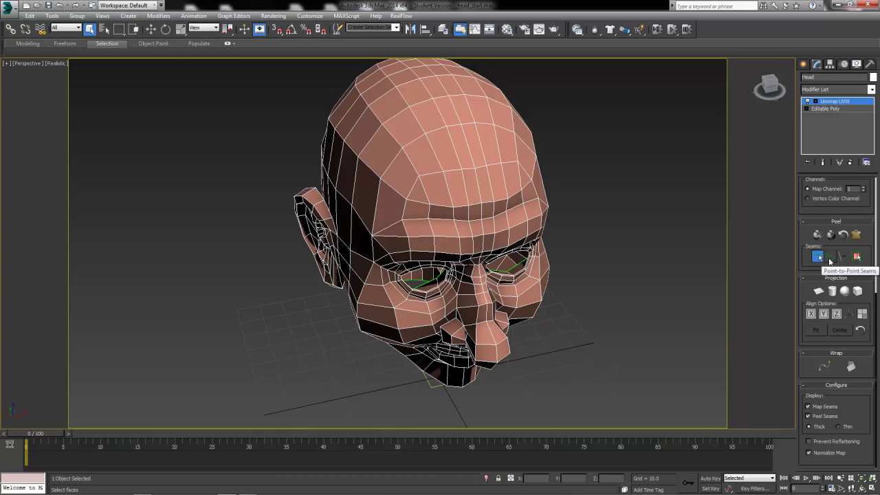
# Step: Start a point-to-point seam at the crown and run it along the centre line towards the back of the head
pyautogui.click(830, 258)
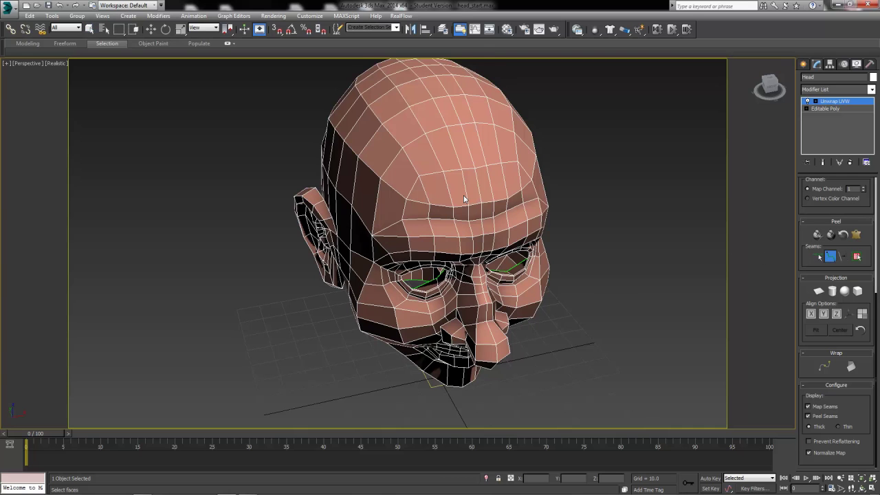
pyautogui.moveTo(463, 198)
pyautogui.keyDown('alt'); pyautogui.mouseDown(button='middle')
pyautogui.moveTo(516, 230)
pyautogui.moveTo(473, 190)
pyautogui.mouseUp(button='middle'); pyautogui.keyUp('alt')
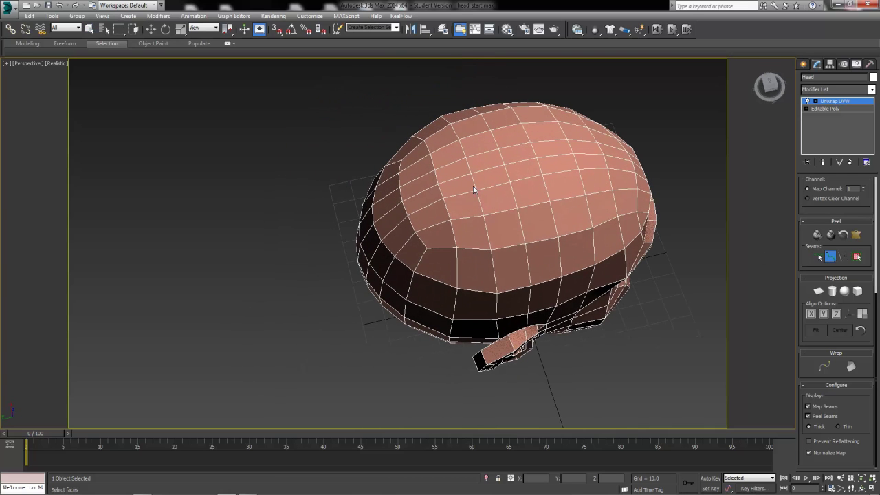
pyautogui.click(536, 159)
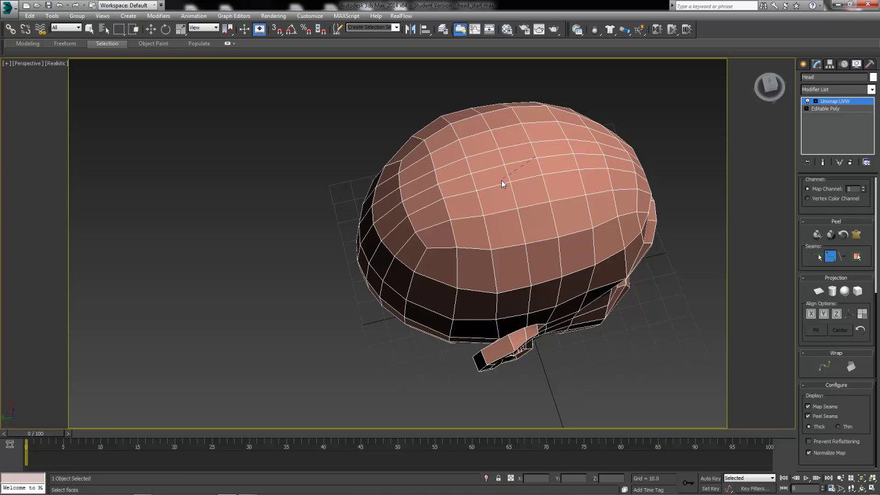
pyautogui.click(439, 184)
pyautogui.click(360, 244)
# Step: Continue the seam down the back of the head to the neck opening and check its path from above and behind
pyautogui.keyDown('alt'); pyautogui.moveTo(385, 261); pyautogui.dragTo(447, 202, button='middle'); pyautogui.keyUp('alt')
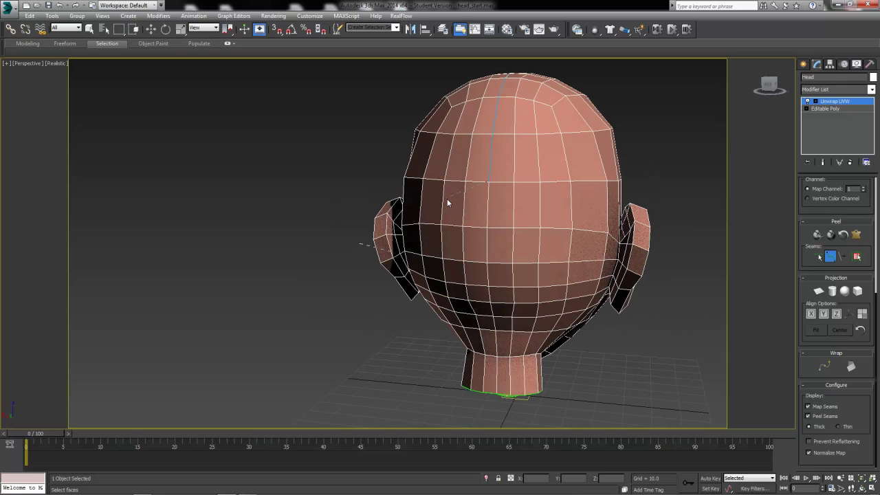
pyautogui.click(487, 285)
pyautogui.click(495, 395)
pyautogui.click(569, 261)
pyautogui.hotkey('ctrl', 'z')
pyautogui.keyDown('alt'); pyautogui.moveTo(558, 311); pyautogui.dragTo(585, 329, button='middle'); pyautogui.keyUp('alt')
pyautogui.scroll(2, 443, 226)
pyautogui.scroll(-3, 494, 110)
pyautogui.keyDown('alt'); pyautogui.moveTo(489, 130); pyautogui.dragTo(477, 192, button='middle'); pyautogui.keyUp('alt')
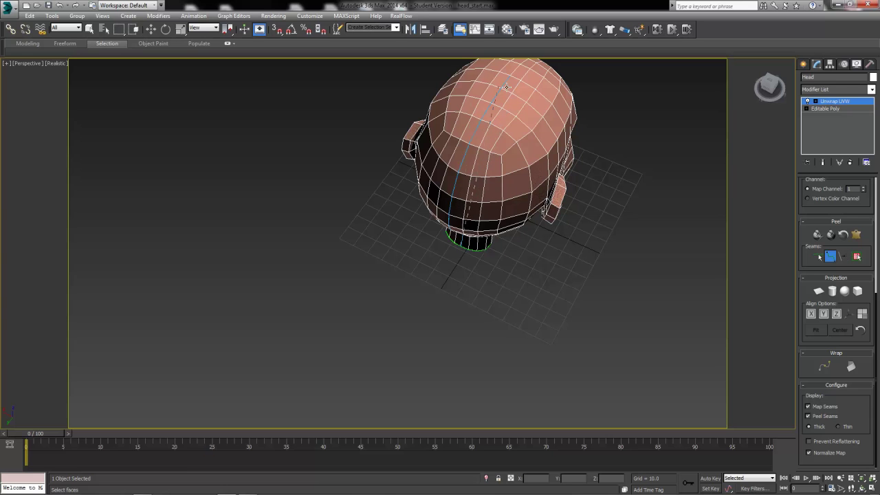
pyautogui.keyDown('alt'); pyautogui.moveTo(475, 276); pyautogui.dragTo(482, 238, button='middle'); pyautogui.keyUp('alt')
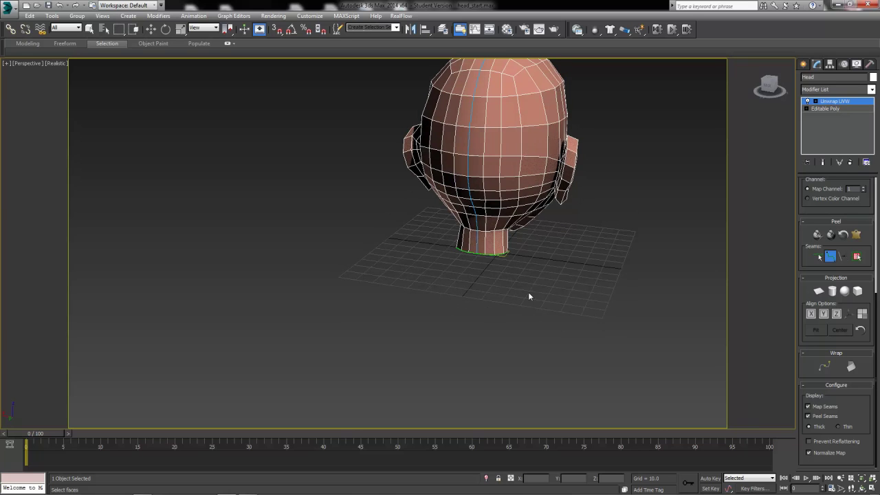
# Step: Start a point-to-point seam on the inner rim of the character's right eye opening, from the lower lid towards the inner corner
pyautogui.keyDown('alt'); pyautogui.moveTo(527, 296); pyautogui.dragTo(539, 191, button='middle'); pyautogui.keyUp('alt')
pyautogui.scroll(6, 436, 249)
pyautogui.scroll(-4, 452, 250)
pyautogui.keyDown('alt'); pyautogui.moveTo(451, 250); pyautogui.dragTo(464, 261, button='middle'); pyautogui.keyUp('alt')
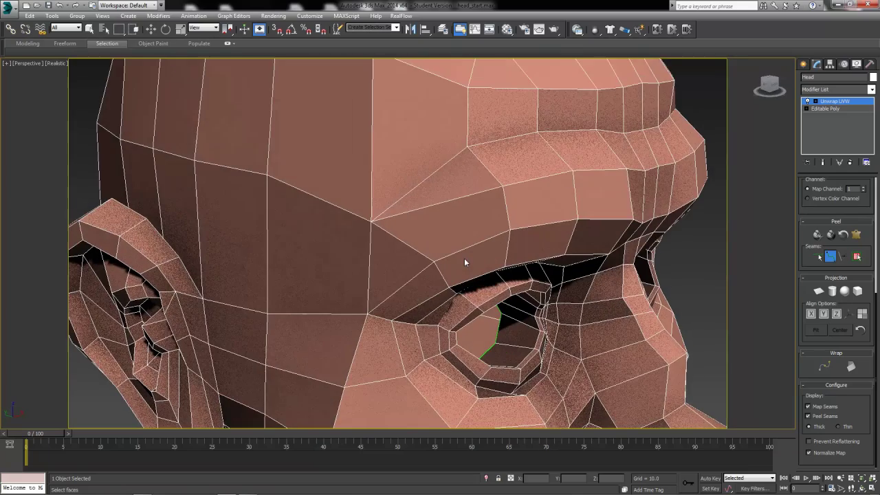
pyautogui.keyDown('alt'); pyautogui.moveTo(568, 319); pyautogui.dragTo(559, 285, button='middle'); pyautogui.keyUp('alt')
pyautogui.scroll(4, 557, 287)
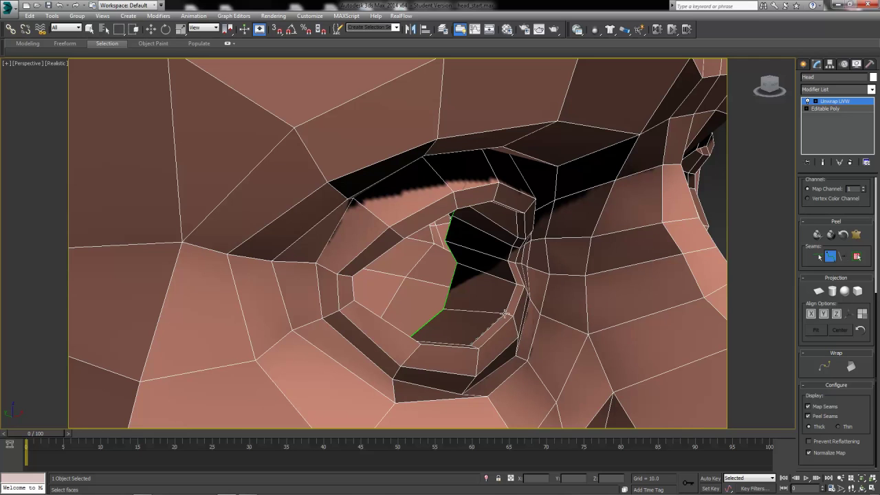
pyautogui.click(517, 284)
pyautogui.click(516, 237)
# Step: Extend the right eye seam along the upper lid and around the outer corner back to the lower lid
pyautogui.keyDown('alt'); pyautogui.moveTo(518, 218); pyautogui.dragTo(527, 292, button='middle'); pyautogui.keyUp('alt')
pyautogui.click(486, 137)
pyautogui.keyDown('alt'); pyautogui.moveTo(488, 197); pyautogui.dragTo(459, 197, button='middle'); pyautogui.keyUp('alt')
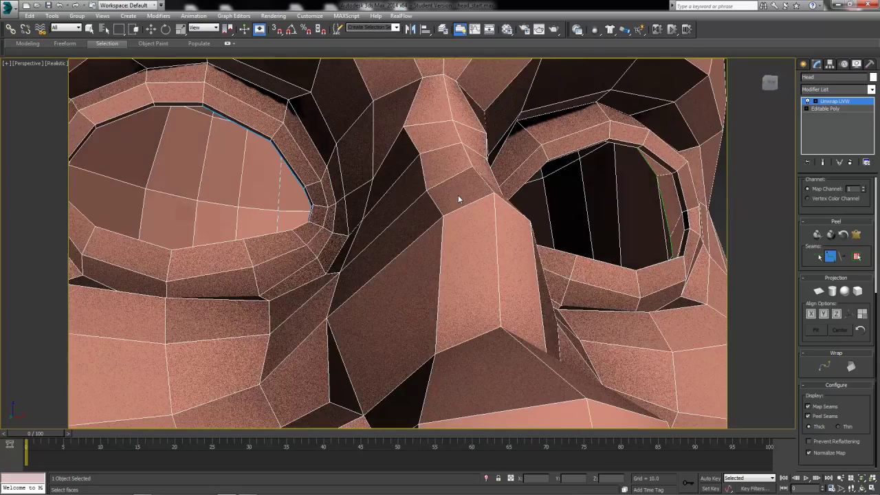
pyautogui.moveTo(326, 215); pyautogui.dragTo(444, 240, button='middle')
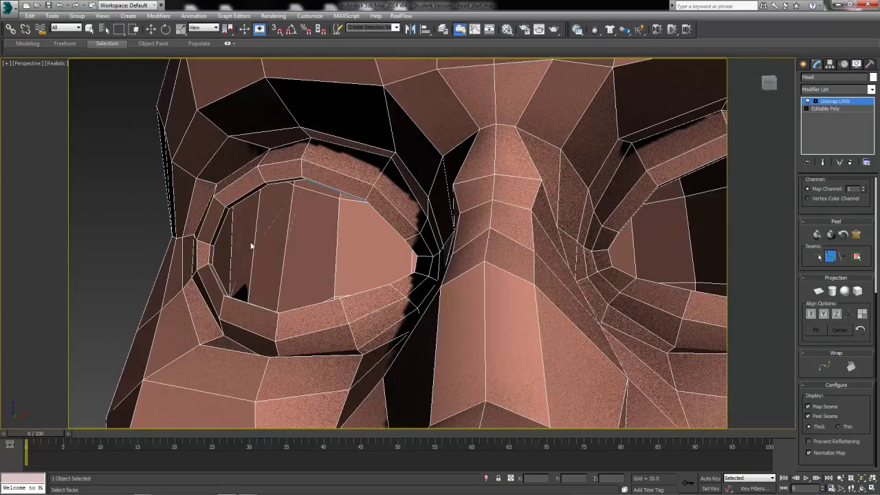
pyautogui.keyDown('alt'); pyautogui.moveTo(271, 257); pyautogui.dragTo(266, 285, button='middle'); pyautogui.keyUp('alt')
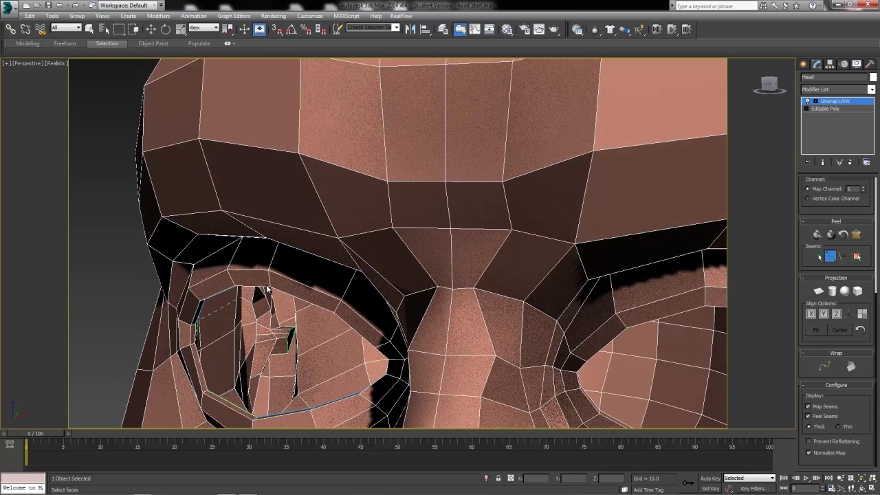
pyautogui.click(254, 417)
# Step: Start a point-to-point seam on the inner rim of the character's left eye opening, running up around the outer corner to the upper lid
pyautogui.moveTo(420, 348); pyautogui.dragTo(462, 307, button='middle')
pyautogui.moveTo(563, 242); pyautogui.dragTo(295, 244, button='middle')
pyautogui.keyDown('alt'); pyautogui.moveTo(452, 291); pyautogui.dragTo(511, 314, button='middle'); pyautogui.keyUp('alt')
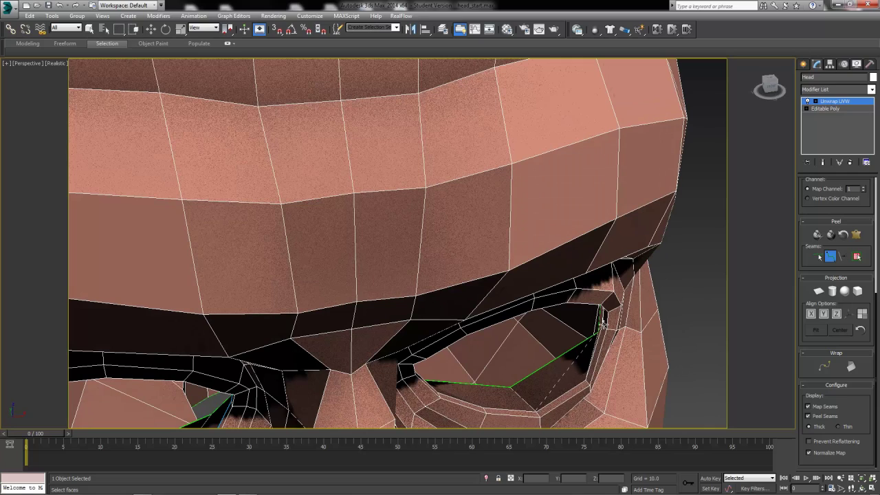
pyautogui.keyDown('alt'); pyautogui.moveTo(605, 333); pyautogui.dragTo(600, 233, button='middle'); pyautogui.keyUp('alt')
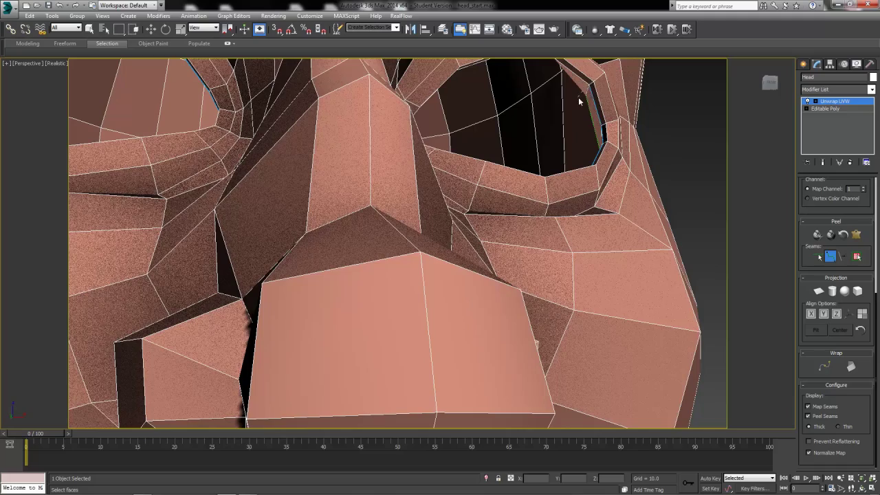
pyautogui.keyDown('alt'); pyautogui.moveTo(580, 96); pyautogui.dragTo(570, 122, button='middle'); pyautogui.keyUp('alt')
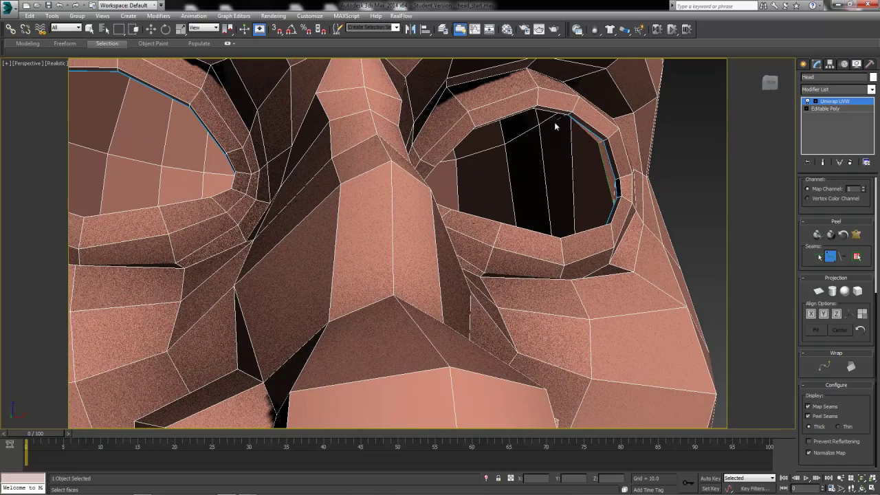
pyautogui.keyDown('alt'); pyautogui.moveTo(481, 133); pyautogui.dragTo(462, 146, button='middle'); pyautogui.keyUp('alt')
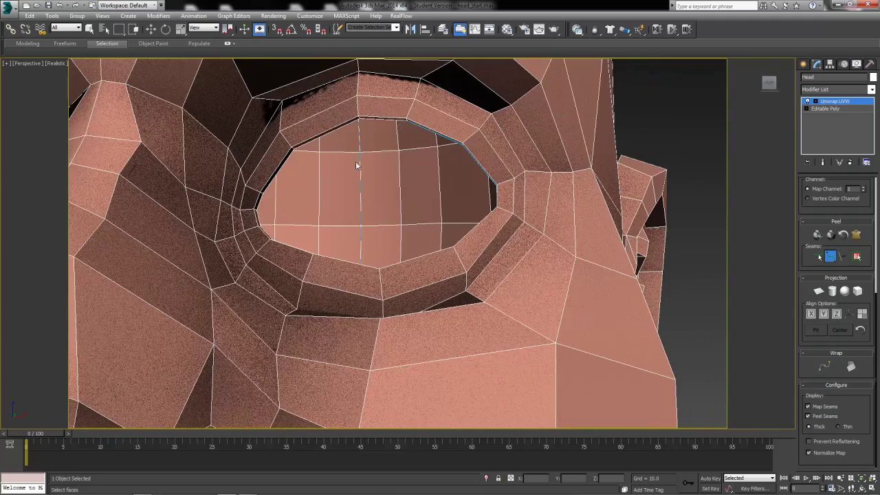
# Step: Continue the left eye seam along the upper lid, around the inner corner and back along the lower lid
pyautogui.click(293, 146)
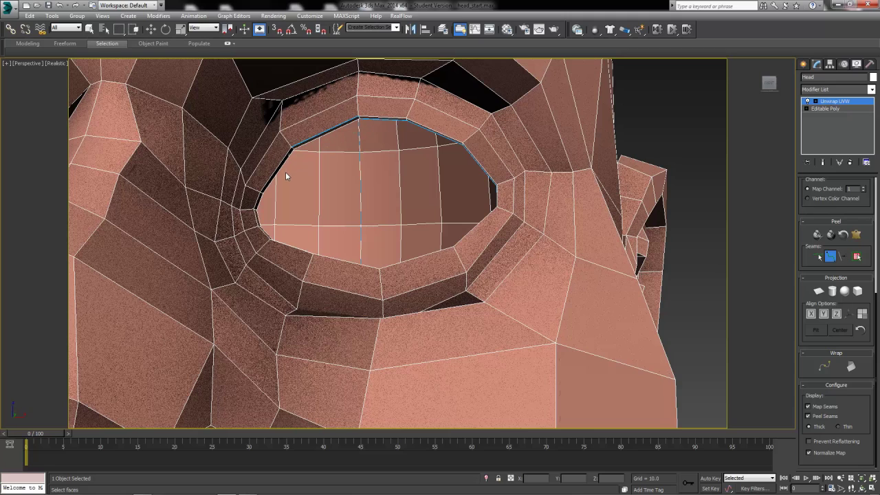
pyautogui.click(256, 210)
pyautogui.keyDown('alt'); pyautogui.moveTo(256, 210); pyautogui.dragTo(328, 389, button='middle'); pyautogui.keyUp('alt')
pyautogui.click(384, 389)
pyautogui.keyDown('alt'); pyautogui.moveTo(347, 228); pyautogui.dragTo(494, 271, button='middle'); pyautogui.keyUp('alt')
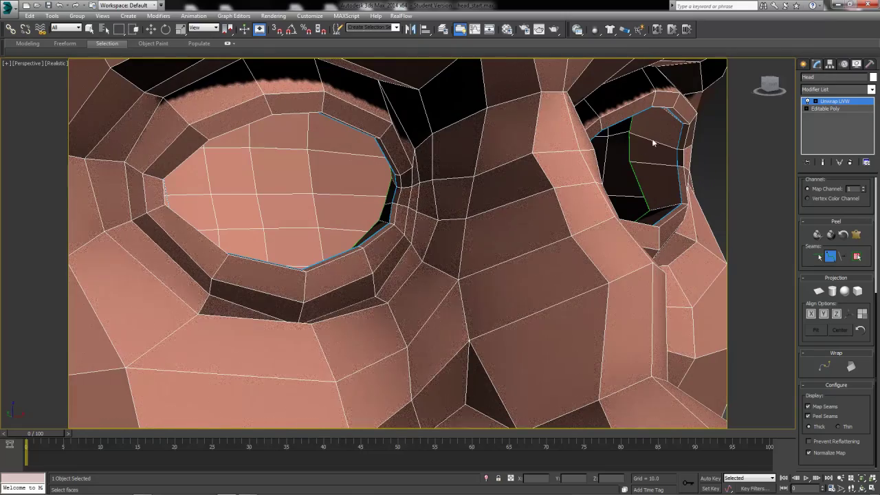
# Step: Start a point-to-point seam inside the mouth at one corner and run it along the inner side of the upper lip
pyautogui.keyDown('alt'); pyautogui.moveTo(693, 171); pyautogui.dragTo(397, 292, button='middle'); pyautogui.keyUp('alt')
pyautogui.scroll(4, 531, 253)
pyautogui.scroll(-4, 396, 292)
pyautogui.moveTo(459, 298); pyautogui.dragTo(210, 358, button='middle')
pyautogui.moveTo(548, 252); pyautogui.dragTo(535, 266, button='middle')
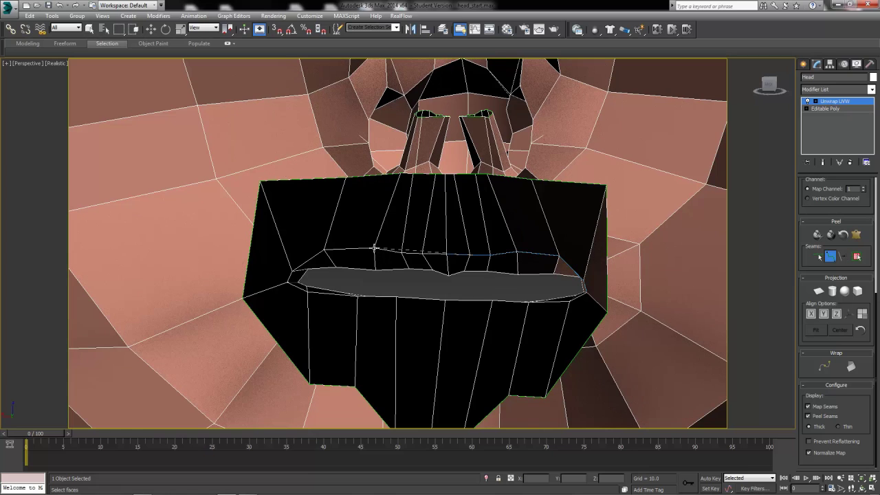
pyautogui.click(374, 248)
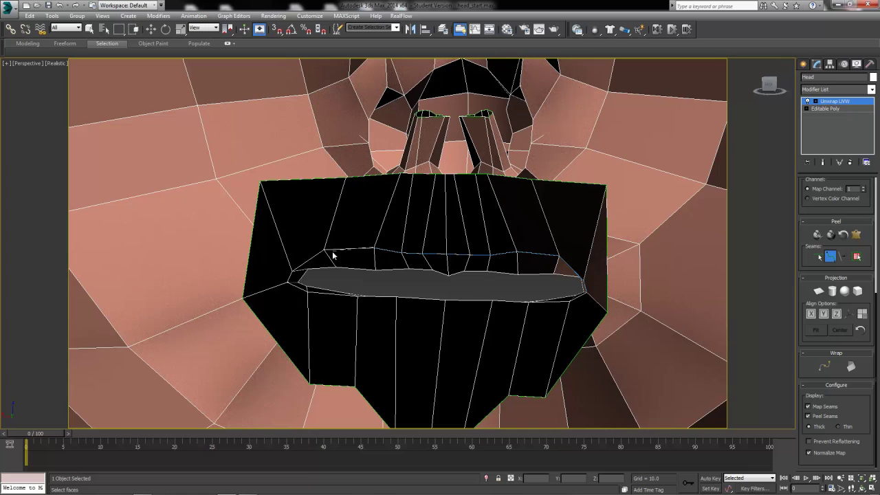
# Step: Extend the mouth seam around the opposite corner and along the inner side of the lower lip to close the loop
pyautogui.click(288, 282)
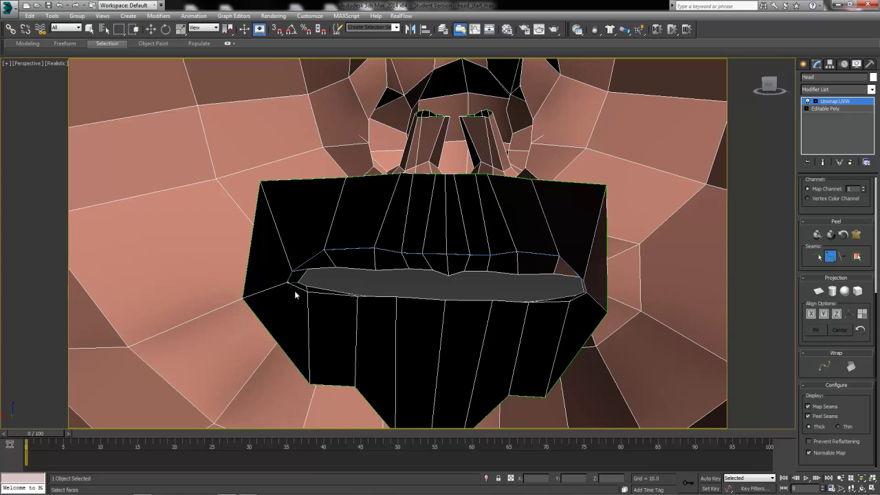
pyautogui.click(356, 297)
pyautogui.keyDown('alt'); pyautogui.moveTo(530, 308); pyautogui.dragTo(468, 388, button='middle'); pyautogui.keyUp('alt')
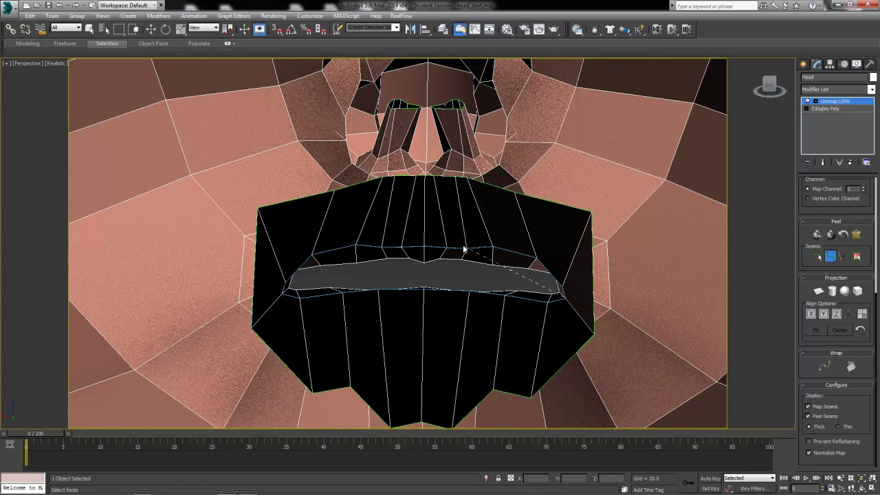
pyautogui.keyDown('alt'); pyautogui.moveTo(430, 271); pyautogui.dragTo(430, 276, button='middle'); pyautogui.keyUp('alt')
# Step: Mark a closed point-to-point seam around the rim of the character's right nostril
pyautogui.keyDown('alt'); pyautogui.moveTo(480, 244); pyautogui.dragTo(425, 339, button='middle'); pyautogui.keyUp('alt')
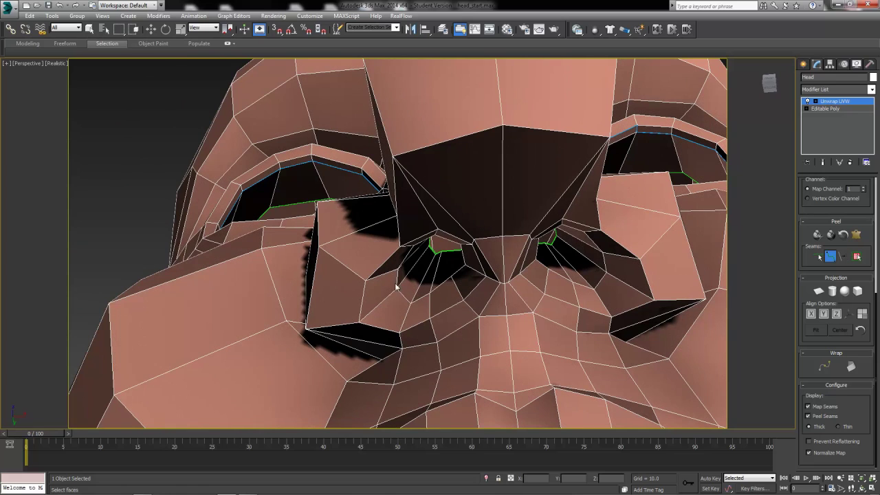
pyautogui.click(429, 293)
pyautogui.click(465, 266)
pyautogui.click(434, 237)
pyautogui.click(397, 289)
pyautogui.keyDown('alt'); pyautogui.moveTo(446, 301); pyautogui.dragTo(441, 291, button='middle'); pyautogui.keyUp('alt')
# Step: Mark a closed point-to-point seam around the rim of the character's left nostril
pyautogui.keyDown('alt'); pyautogui.moveTo(437, 219); pyautogui.dragTo(508, 274, button='middle'); pyautogui.keyUp('alt')
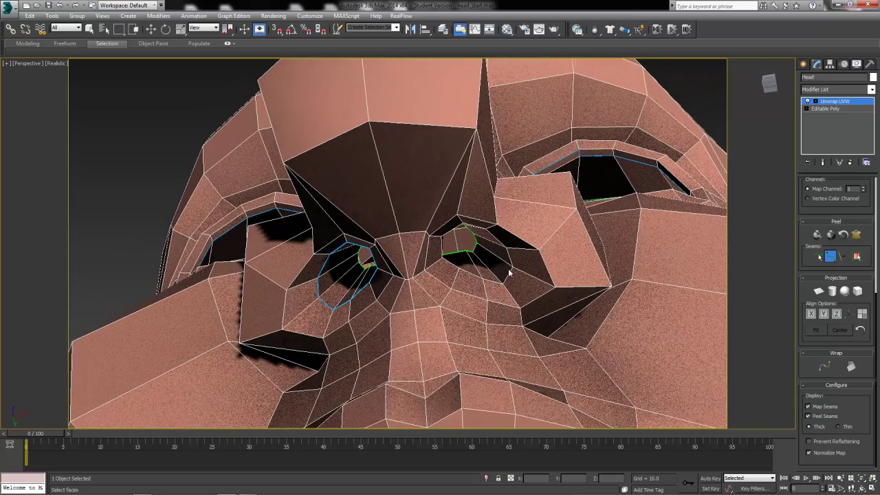
pyautogui.click(490, 228)
pyautogui.click(465, 225)
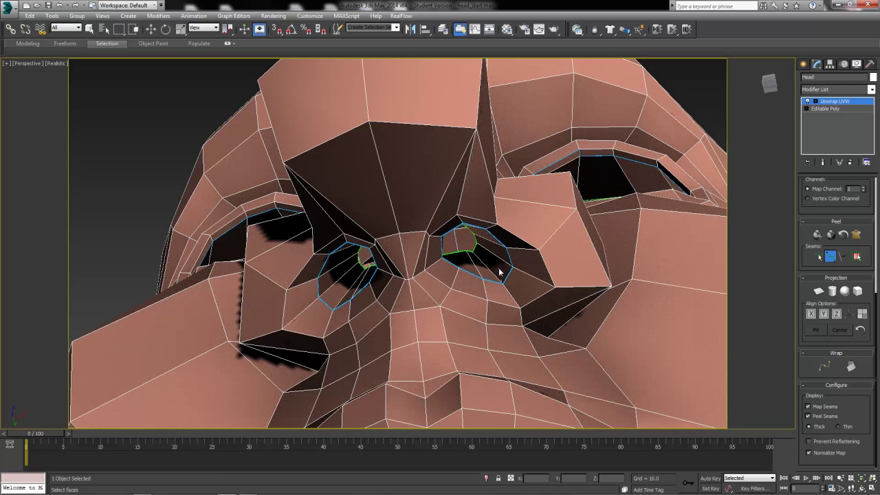
# Step: Start a point-to-point seam where the top front of the character's right ear meets the head and run it down the front
pyautogui.keyDown('alt'); pyautogui.moveTo(455, 333); pyautogui.dragTo(482, 265, button='middle'); pyautogui.keyUp('alt')
pyautogui.scroll(-2, 477, 261)
pyautogui.scroll(-3, 506, 327)
pyautogui.keyDown('alt'); pyautogui.moveTo(469, 297); pyautogui.dragTo(507, 298, button='middle'); pyautogui.keyUp('alt')
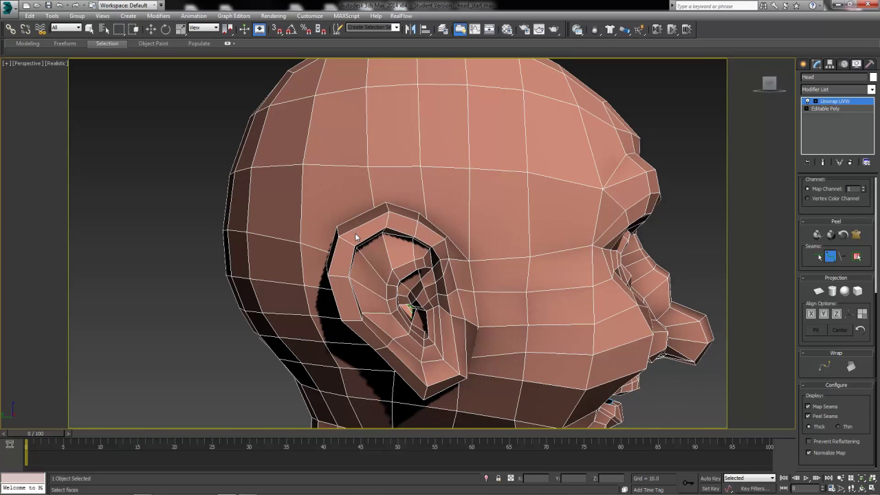
pyautogui.keyDown('alt'); pyautogui.moveTo(385, 277); pyautogui.dragTo(448, 280, button='middle'); pyautogui.keyUp('alt')
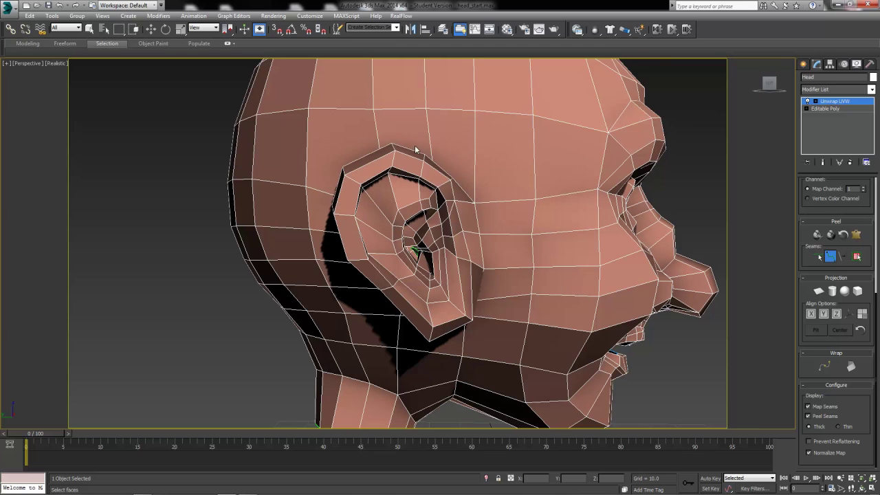
pyautogui.keyDown('alt'); pyautogui.moveTo(514, 251); pyautogui.dragTo(502, 276, button='middle'); pyautogui.keyUp('alt')
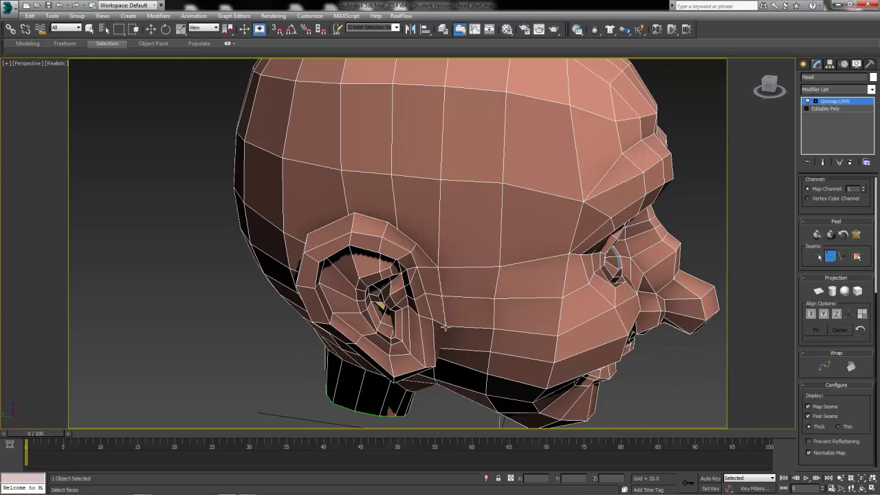
pyautogui.keyDown('alt'); pyautogui.moveTo(448, 350); pyautogui.dragTo(574, 324, button='middle'); pyautogui.keyUp('alt')
# Step: From inside the head, continue the right ear seam under the ear, up behind it and across the top to its starting point
pyautogui.scroll(5, 573, 323)
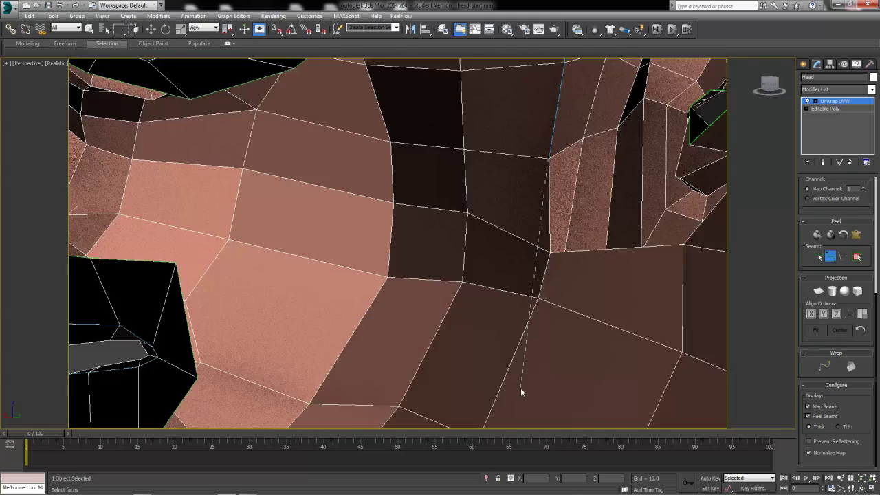
pyautogui.keyDown('alt'); pyautogui.moveTo(520, 388); pyautogui.dragTo(553, 328, button='middle'); pyautogui.keyUp('alt')
pyautogui.scroll(-1, 553, 328)
pyautogui.scroll(1, 553, 327)
pyautogui.moveTo(609, 366); pyautogui.dragTo(703, 411, button='middle')
pyautogui.moveTo(440, 312); pyautogui.dragTo(504, 367, button='middle')
pyautogui.scroll(1, 545, 350)
pyautogui.scroll(-1, 545, 351)
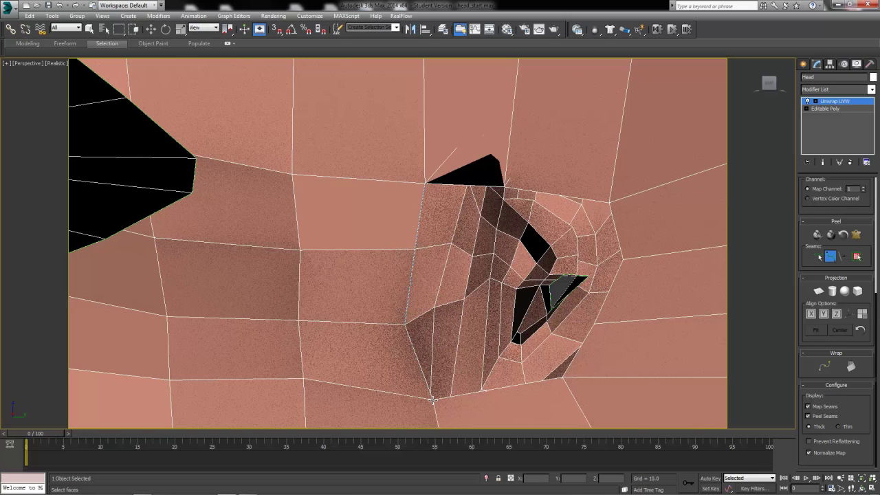
pyautogui.click(561, 377)
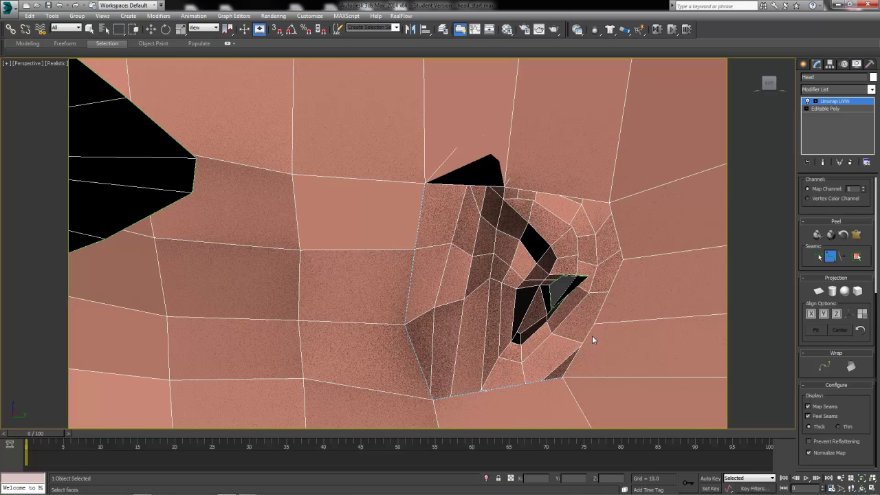
pyautogui.click(624, 260)
pyautogui.click(610, 202)
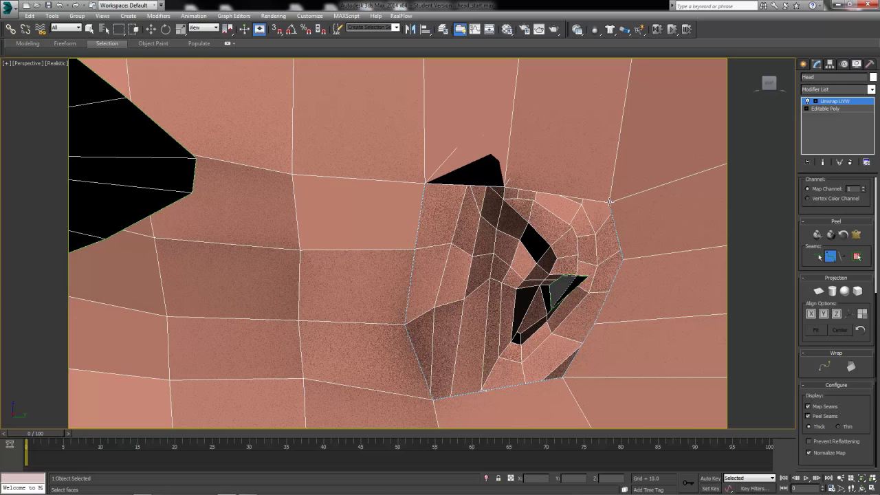
pyautogui.click(425, 183)
# Step: Start a point-to-point seam along the front edge where the character's left ear meets the head
pyautogui.keyDown('alt'); pyautogui.moveTo(554, 300); pyautogui.dragTo(461, 295, button='middle'); pyautogui.keyUp('alt')
pyautogui.scroll(-4, 461, 294)
pyautogui.keyDown('alt'); pyautogui.moveTo(570, 284); pyautogui.dragTo(565, 313, button='middle'); pyautogui.keyUp('alt')
pyautogui.scroll(5, 565, 313)
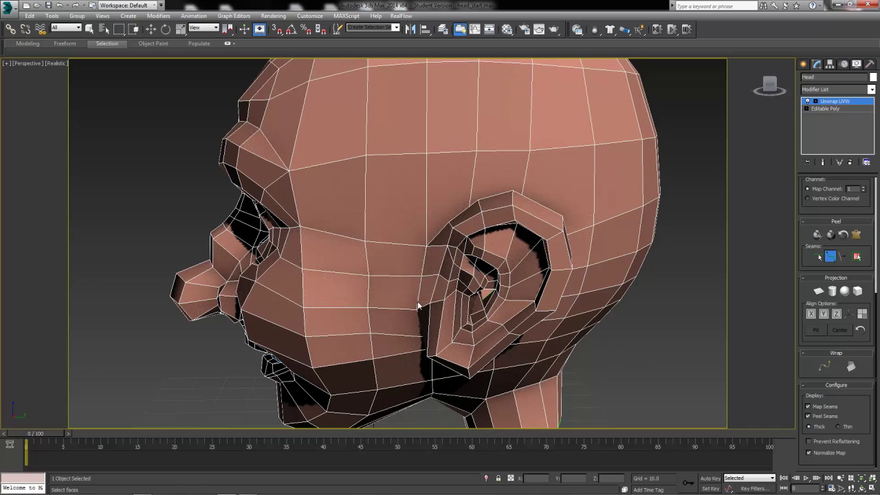
pyautogui.click(417, 310)
pyautogui.keyDown('alt'); pyautogui.moveTo(455, 309); pyautogui.dragTo(321, 314, button='middle'); pyautogui.keyUp('alt')
# Step: Continue the left ear seam under and behind the ear from inside the head and close it across the top
pyautogui.scroll(10, 344, 289)
pyautogui.scroll(-8, 363, 268)
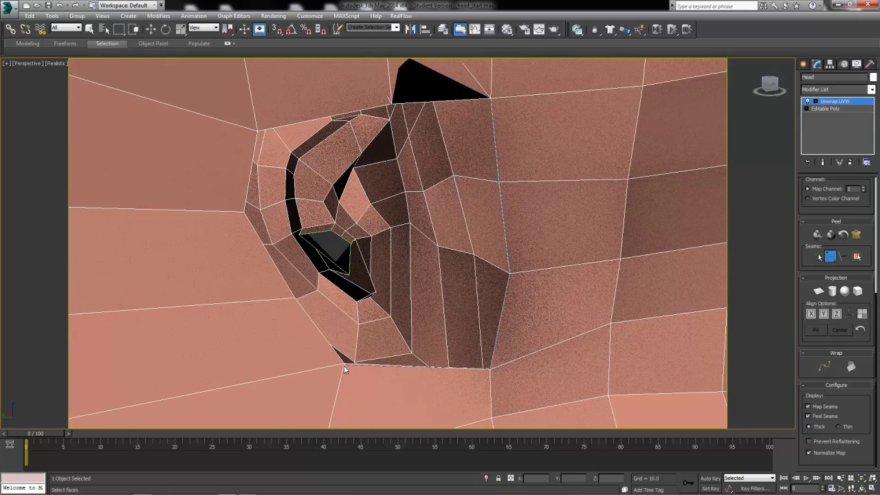
pyautogui.click(245, 211)
pyautogui.click(257, 131)
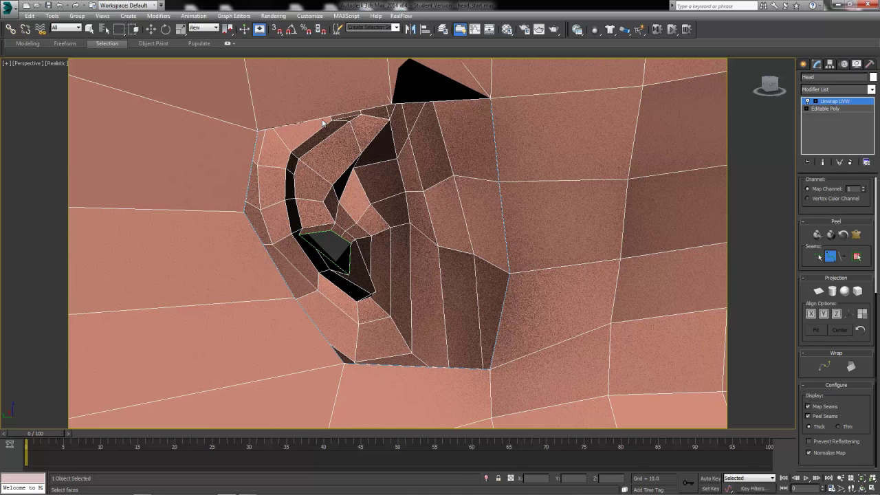
pyautogui.click(490, 98)
# Step: Check the ear, eye and mouth seams from several sides and turn off point-to-point seam marking
pyautogui.moveTo(447, 375); pyautogui.dragTo(425, 267, button='middle')
pyautogui.scroll(-6, 418, 335)
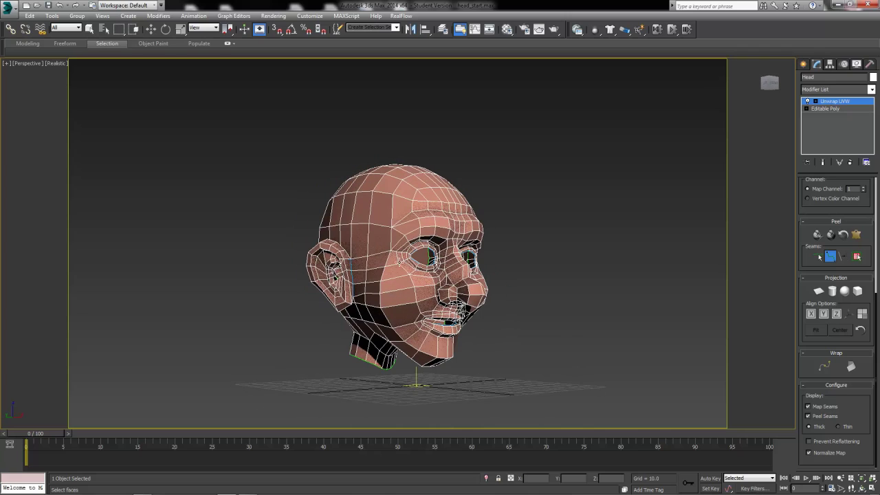
pyautogui.keyDown('alt'); pyautogui.moveTo(475, 330); pyautogui.dragTo(413, 335, button='middle'); pyautogui.keyUp('alt')
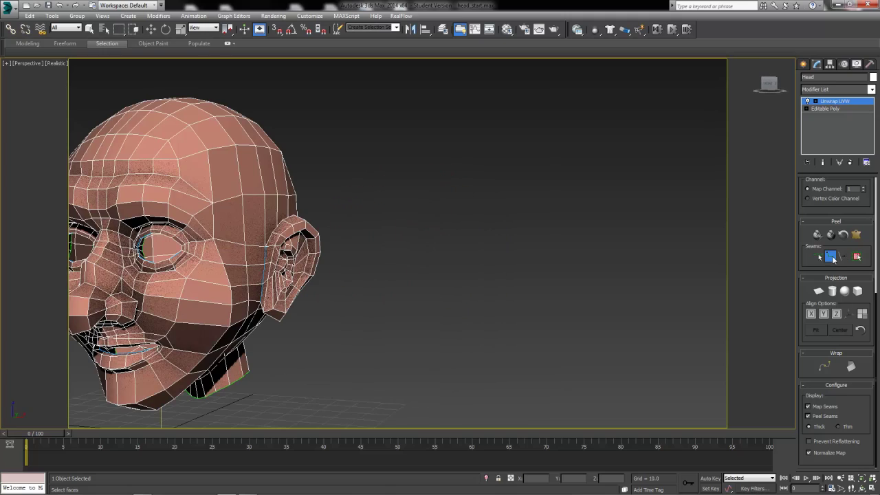
pyautogui.click(830, 256)
pyautogui.keyDown('alt'); pyautogui.moveTo(485, 281); pyautogui.dragTo(521, 291, button='middle'); pyautogui.keyUp('alt')
pyautogui.scroll(6, 521, 291)
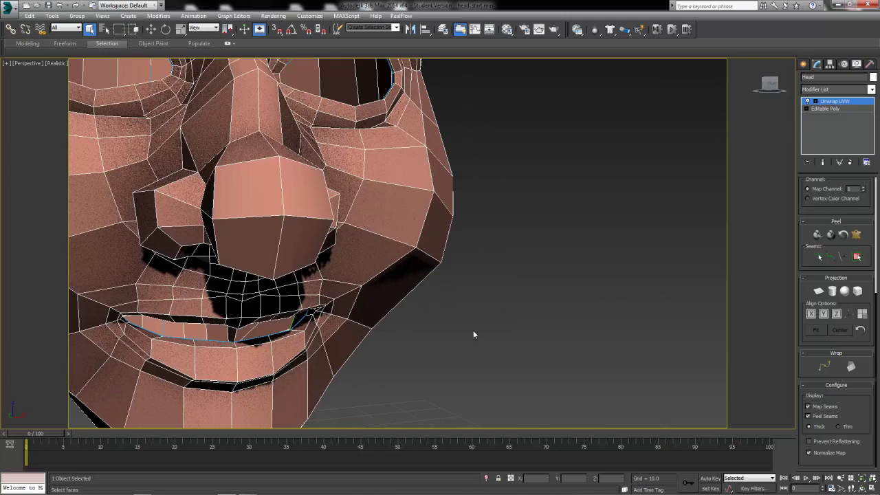
pyautogui.scroll(-6, 473, 335)
# Step: Open the UV Editor, enable element selection for polygons and select the entire head
pyautogui.moveTo(804, 188); pyautogui.dragTo(798, 438)
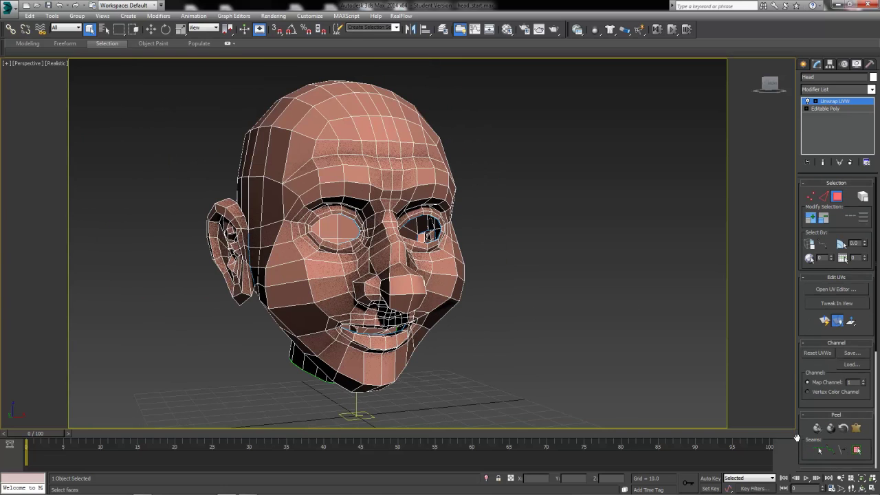
pyautogui.click(833, 290)
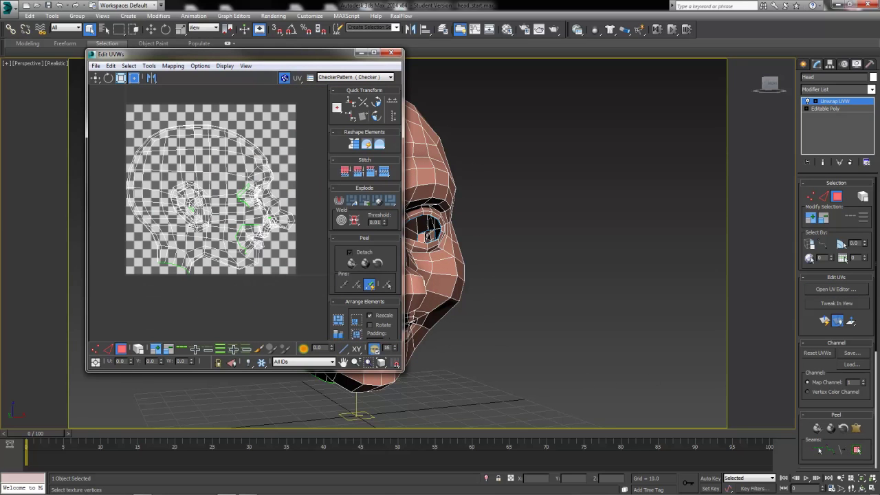
pyautogui.click(137, 349)
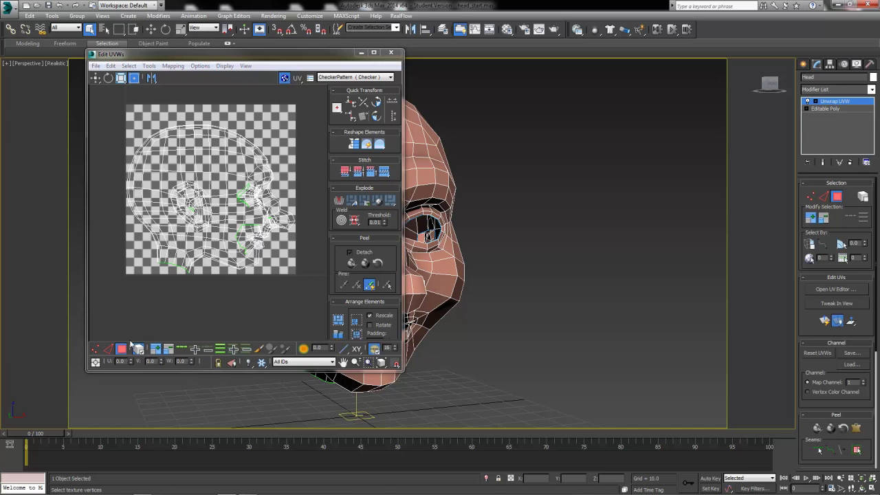
pyautogui.click(205, 180)
pyautogui.moveTo(568, 288); pyautogui.dragTo(699, 309, button='middle')
pyautogui.moveTo(492, 320)
pyautogui.keyDown('alt'); pyautogui.mouseDown(button='middle')
pyautogui.moveTo(538, 310)
pyautogui.moveTo(491, 324)
pyautogui.mouseUp(button='middle'); pyautogui.keyUp('alt')
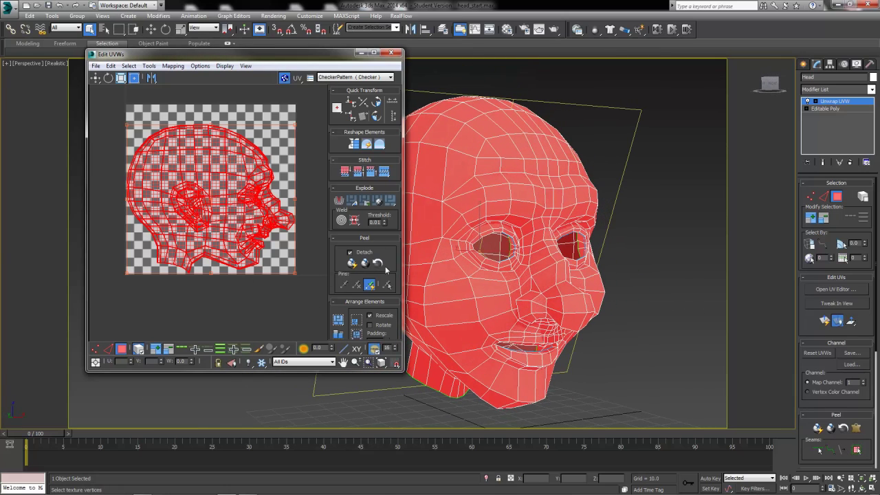
# Step: Enable Detach for peeling and run Quick Peel on the selected head
pyautogui.click(348, 251)
pyautogui.moveTo(338, 259); pyautogui.dragTo(333, 265)
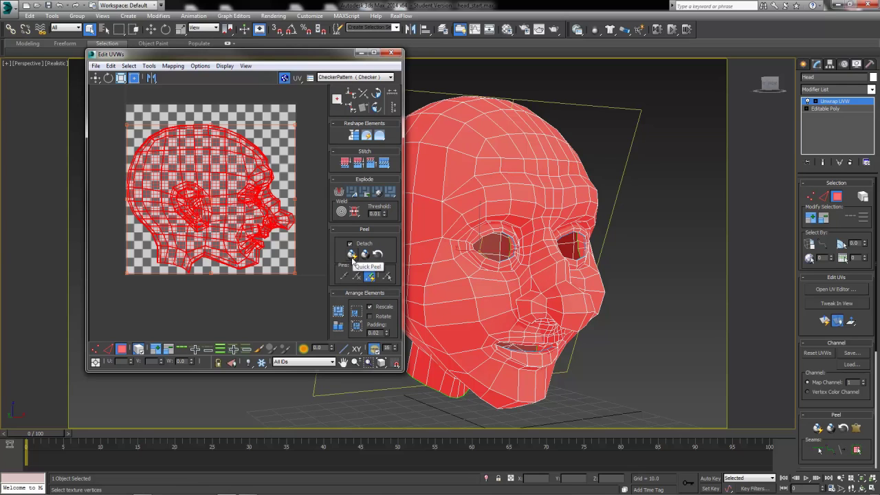
pyautogui.click(352, 255)
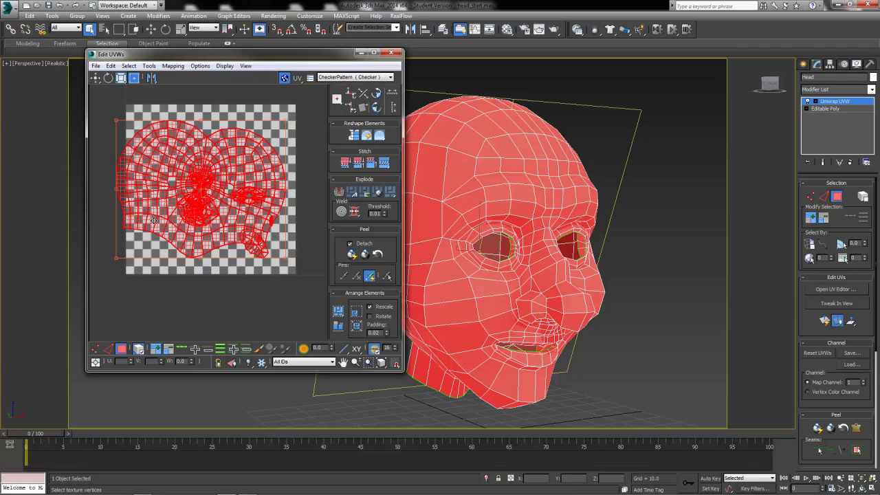
# Step: Move the head shell above the checker tile, then separate an ear shell and an eye shell from the overlapping pieces
pyautogui.scroll(10, 157, 256)
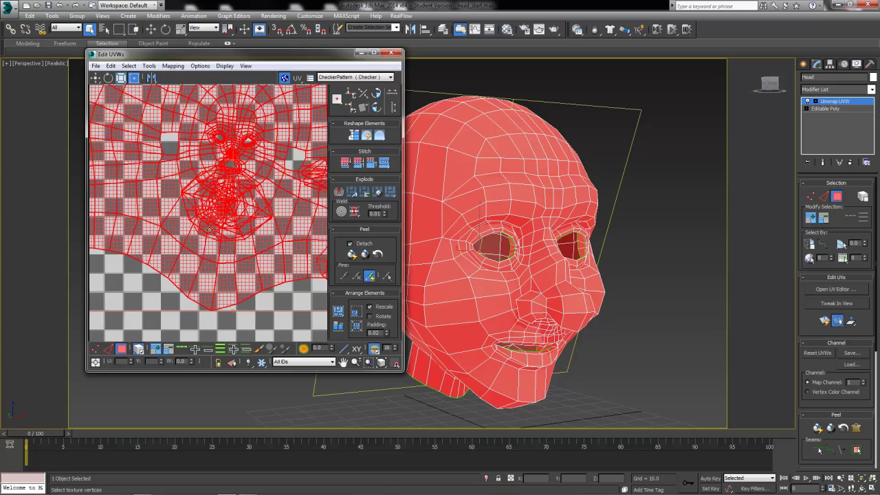
pyautogui.scroll(-5, 201, 271)
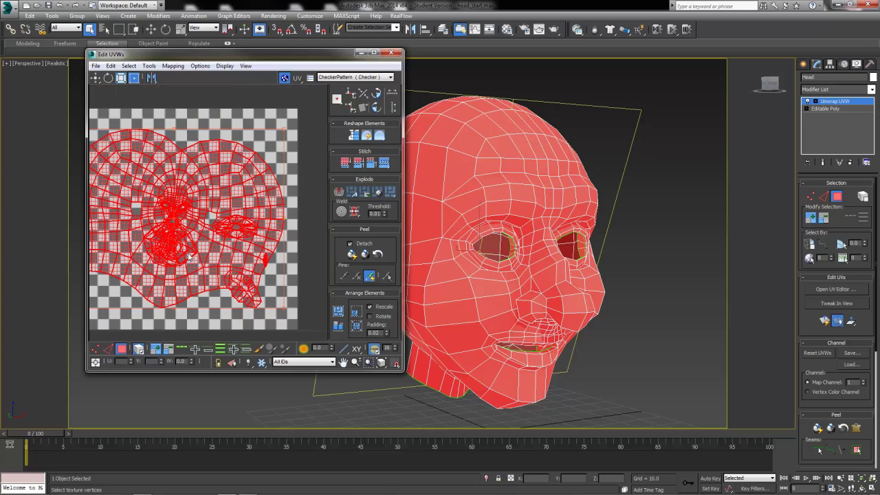
pyautogui.moveTo(219, 290); pyautogui.dragTo(223, 107)
pyautogui.moveTo(187, 181); pyautogui.dragTo(130, 207)
pyautogui.click(252, 167)
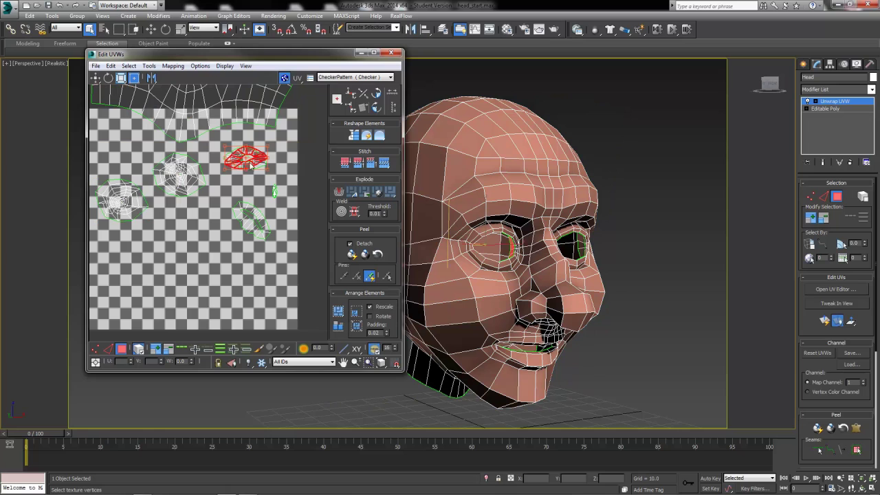
pyautogui.moveTo(252, 167); pyautogui.dragTo(231, 257)
# Step: Pull the mouth shell and the small nostril shell apart from the shells overlapping them
pyautogui.click(250, 223)
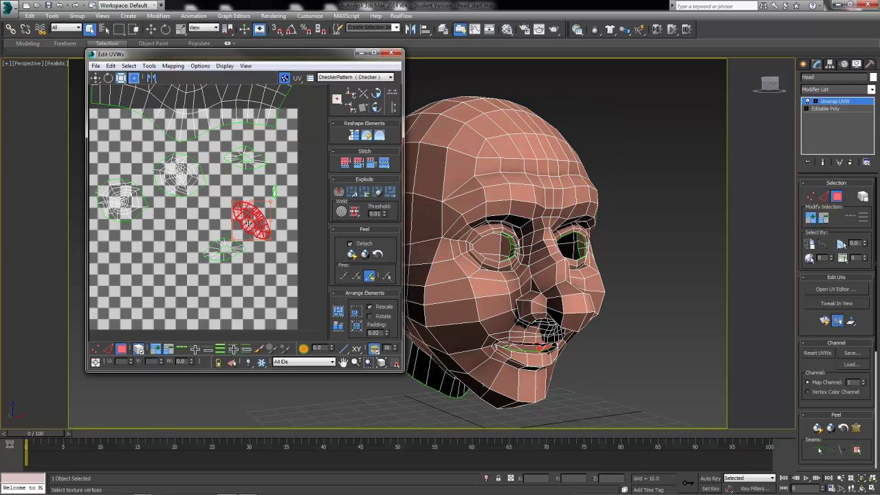
pyautogui.moveTo(249, 223); pyautogui.dragTo(269, 240)
pyautogui.click(274, 193)
pyautogui.moveTo(273, 191); pyautogui.dragTo(268, 190)
# Step: Examine the two peeled ear shells and the head shell's face area and ear openings up close
pyautogui.click(210, 219)
pyautogui.click(190, 184)
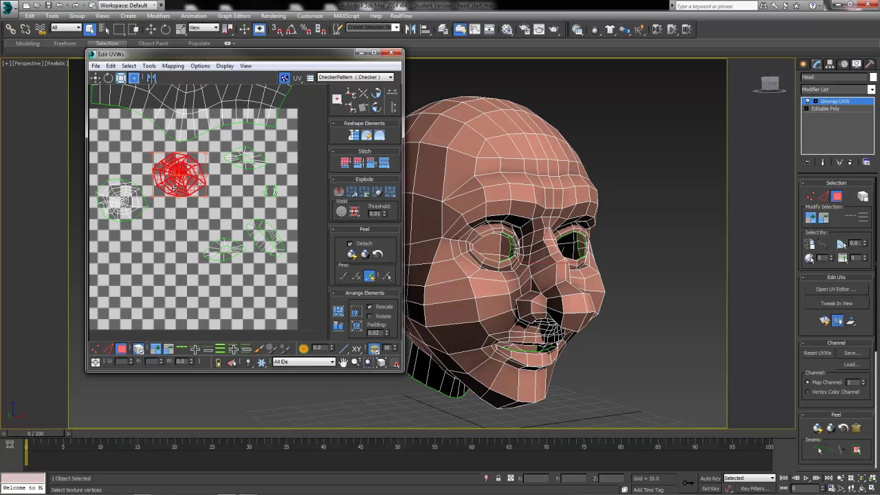
pyautogui.click(123, 208)
pyautogui.scroll(4, 136, 235)
pyautogui.moveTo(136, 235); pyautogui.dragTo(265, 314, button='middle')
pyautogui.scroll(2, 311, 316)
pyautogui.click(288, 307)
pyautogui.scroll(-2, 270, 253)
pyautogui.moveTo(270, 253); pyautogui.dragTo(223, 267, button='middle')
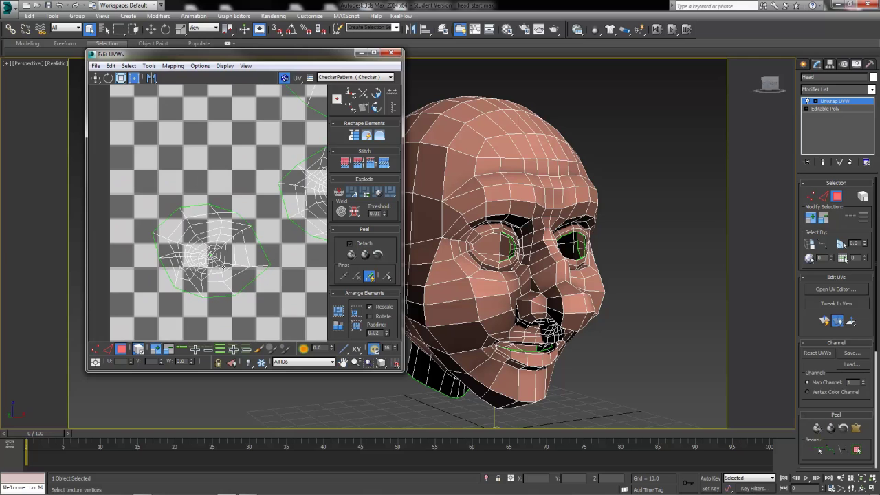
pyautogui.scroll(-5, 230, 246)
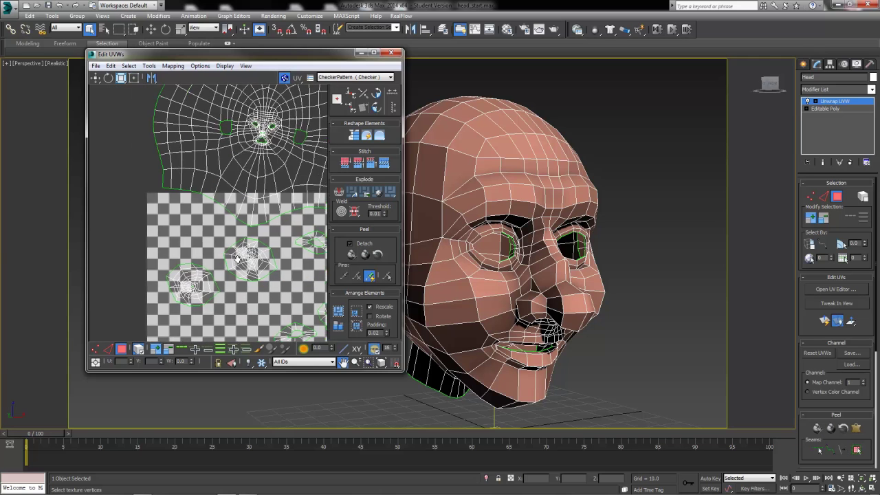
pyautogui.click(254, 141)
pyautogui.scroll(5, 254, 141)
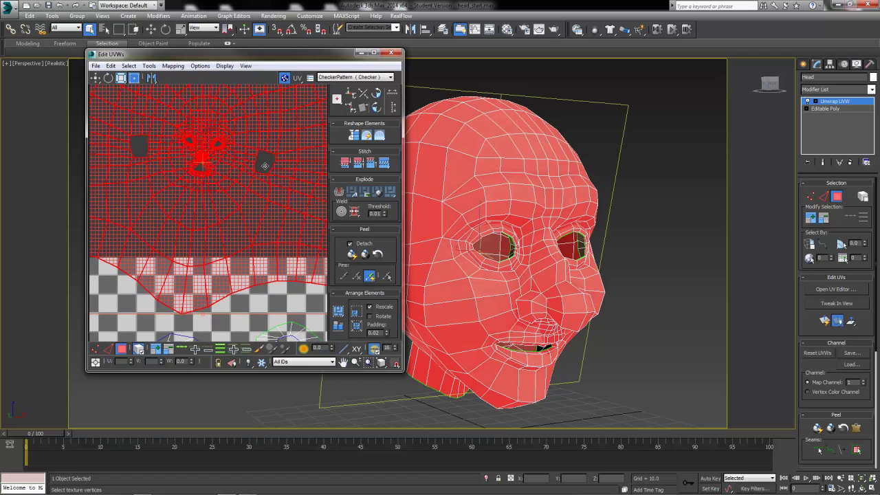
pyautogui.scroll(-5, 257, 304)
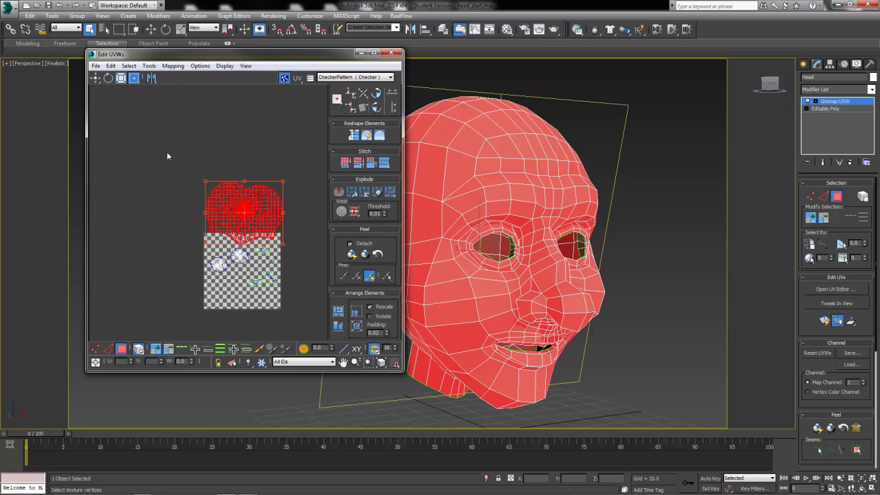
# Step: Select all the shells and fit them into the checker tile with Pack Normalize, keeping Rescale on and padding at 0.02
pyautogui.moveTo(176, 165); pyautogui.dragTo(304, 344)
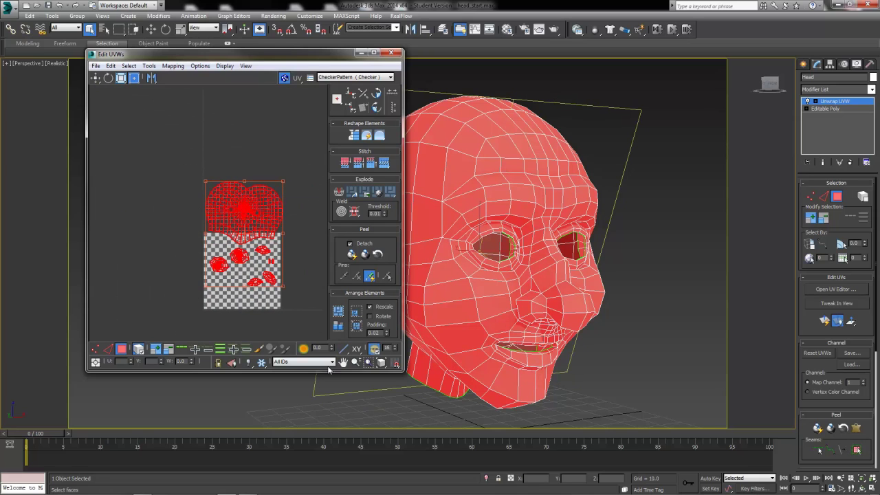
pyautogui.scroll(-3, 347, 330)
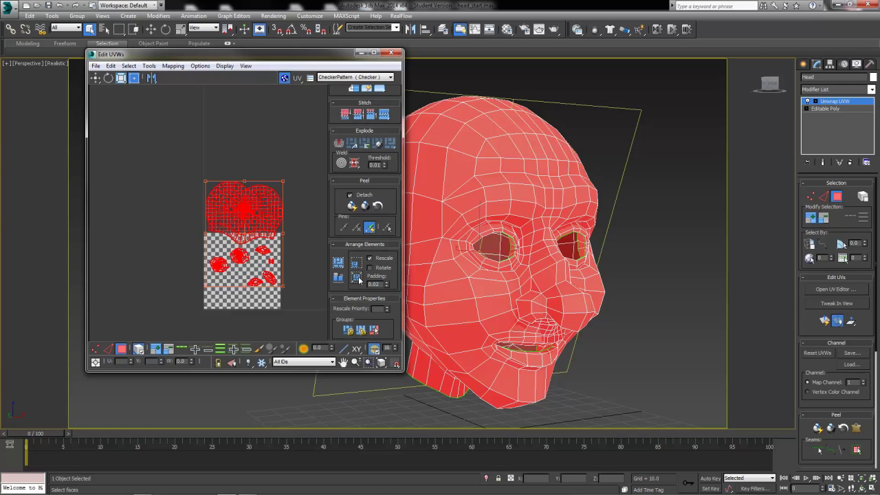
pyautogui.click(358, 277)
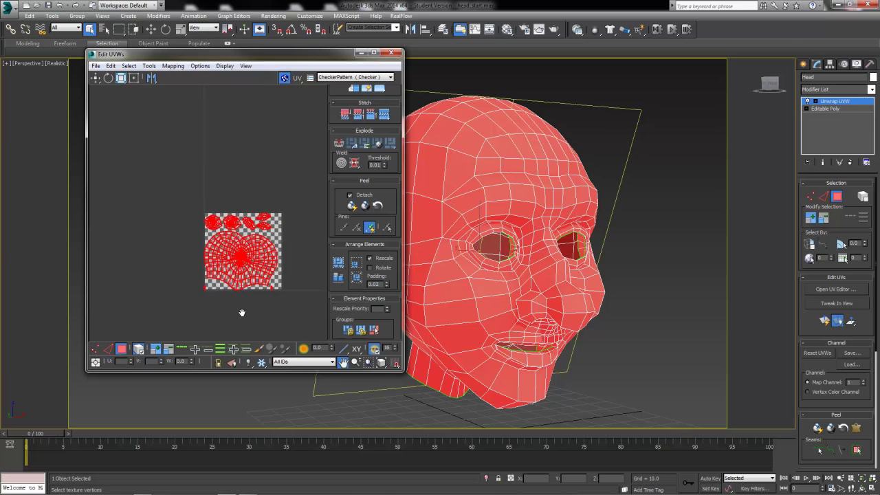
pyautogui.scroll(3, 241, 323)
pyautogui.scroll(3, 241, 313)
pyautogui.scroll(-2, 224, 319)
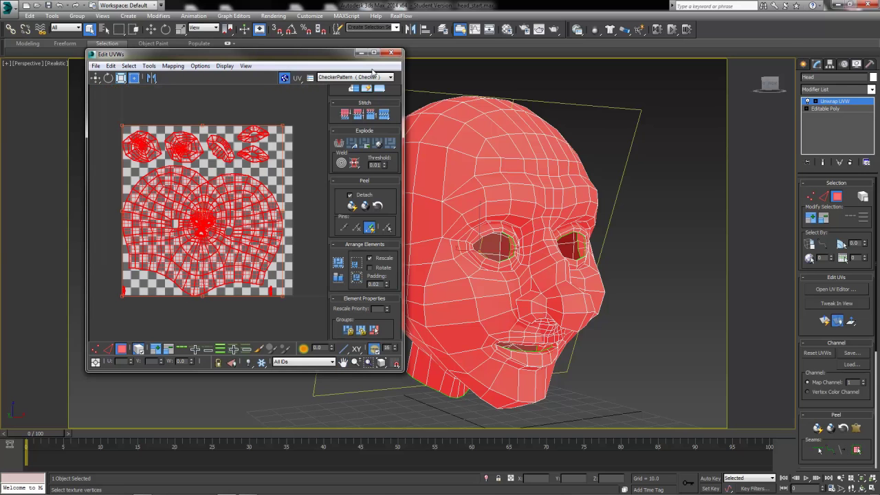
# Step: Maximize the UV editor, rotate the head shell slightly so it stands upright, and center it in the tile
pyautogui.click(374, 53)
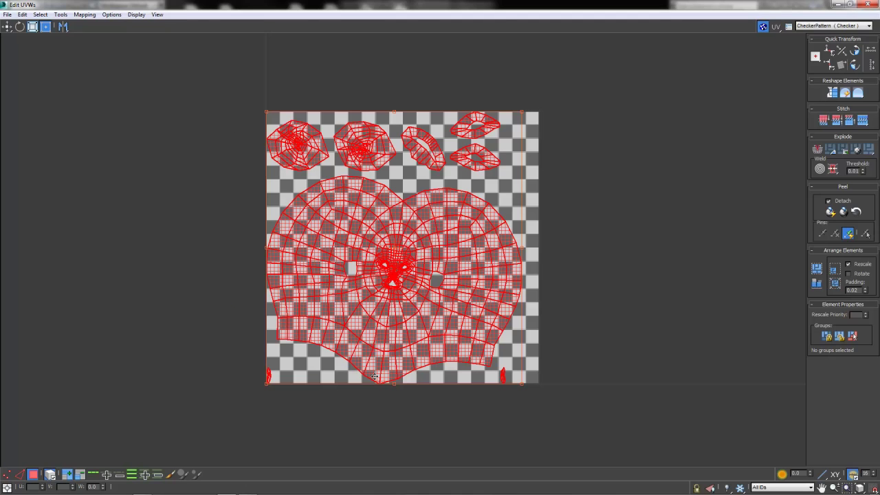
pyautogui.click(501, 445)
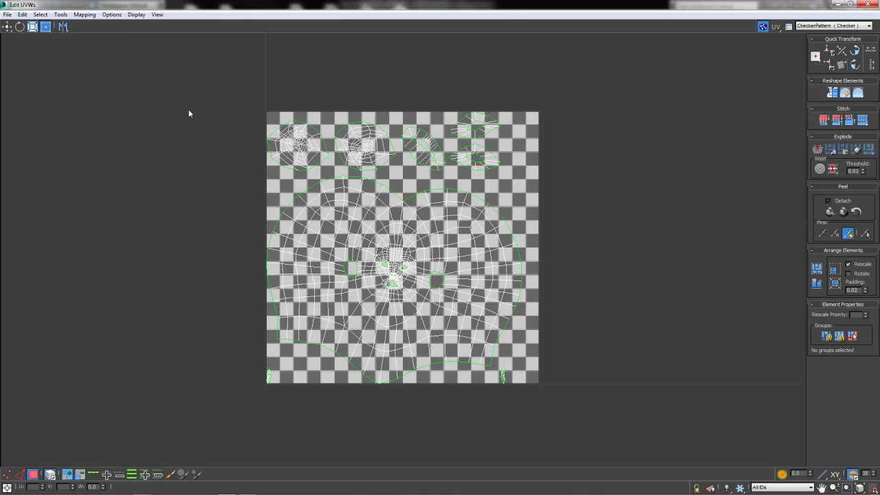
pyautogui.click(411, 326)
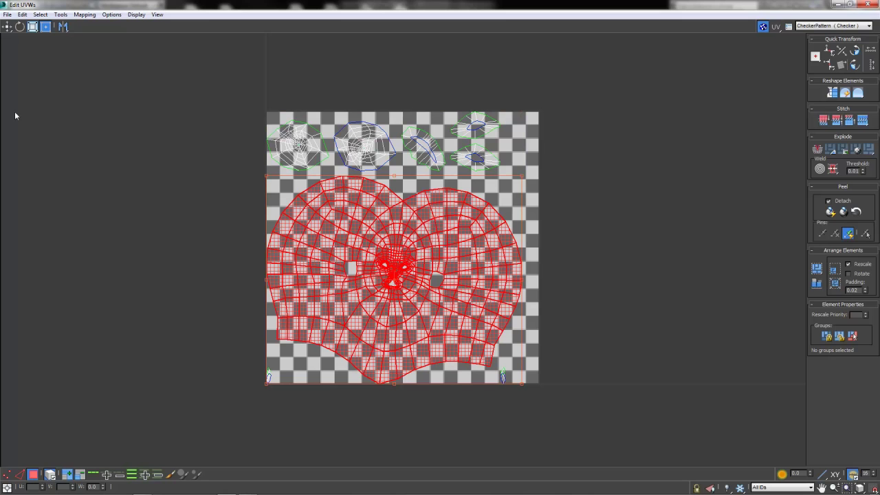
pyautogui.click(20, 26)
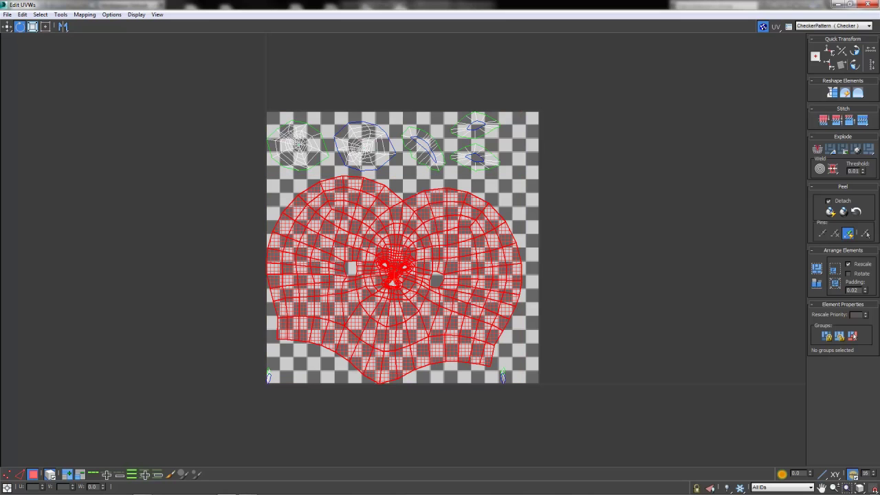
pyautogui.moveTo(393, 283); pyautogui.dragTo(399, 285)
pyautogui.click(7, 26)
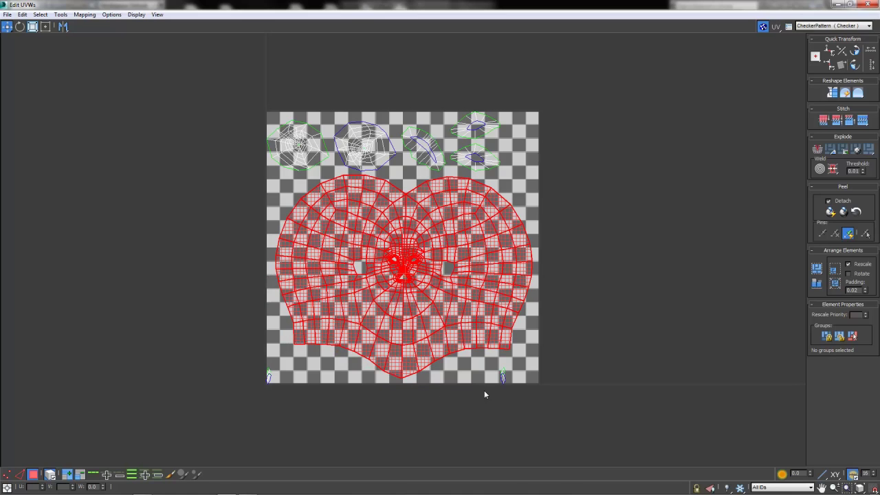
# Step: Place the two small nostril shells side by side in the tile's lower-left corner, clear of the head shell
pyautogui.click(502, 375)
pyautogui.moveTo(502, 377); pyautogui.dragTo(278, 378)
pyautogui.scroll(6, 273, 389)
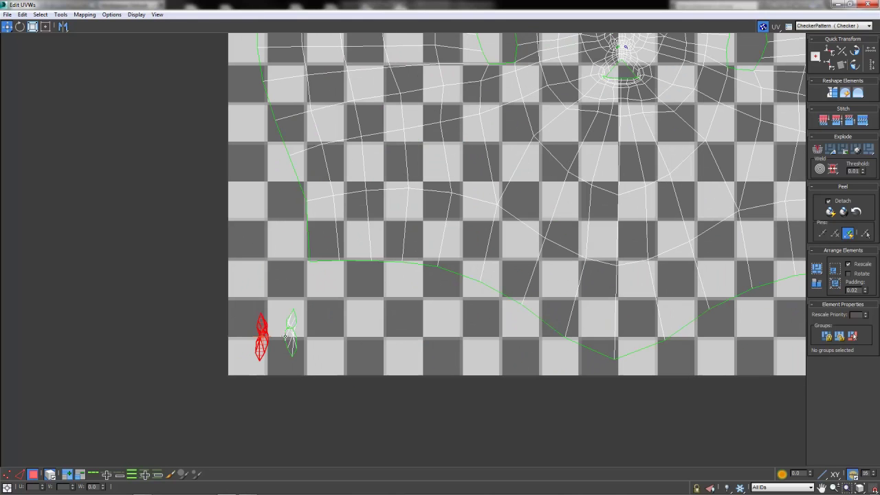
pyautogui.moveTo(261, 340); pyautogui.dragTo(281, 338)
pyautogui.moveTo(374, 333); pyautogui.dragTo(315, 365, button='middle')
pyautogui.scroll(-5, 316, 365)
pyautogui.moveTo(403, 245); pyautogui.dragTo(380, 314, button='middle')
pyautogui.scroll(-2, 380, 314)
pyautogui.scroll(1, 420, 223)
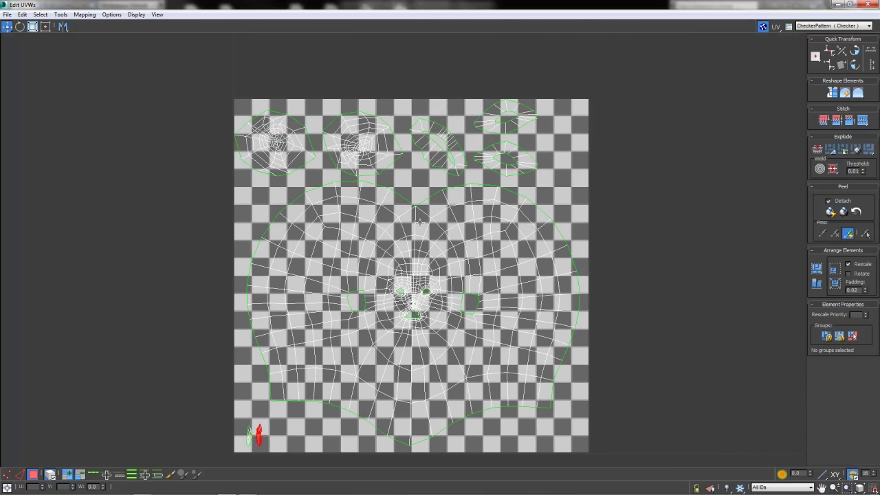
# Step: Shift the two eye shells and the mouth shell to the right along the top of the tile
pyautogui.click(454, 148)
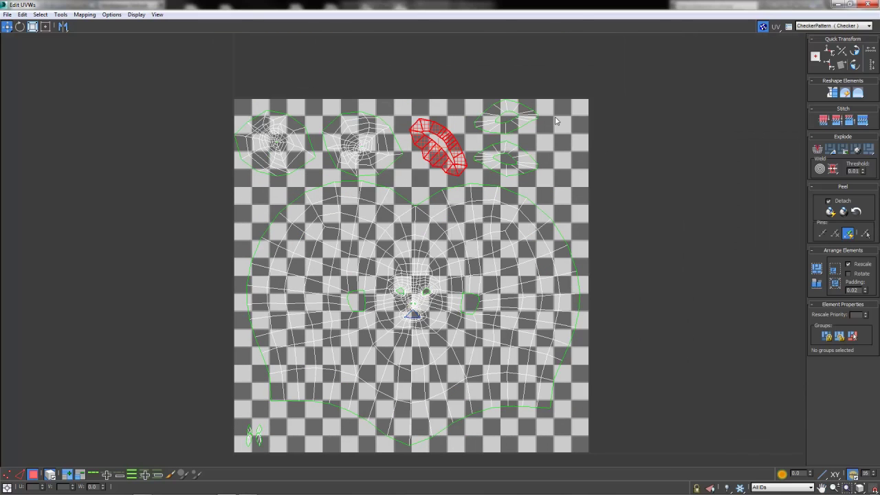
pyautogui.click(510, 158)
pyautogui.moveTo(514, 129); pyautogui.dragTo(552, 138)
pyautogui.click(451, 145)
pyautogui.moveTo(450, 145); pyautogui.dragTo(480, 146)
# Step: Nudge both ear shells up and to the right so they sit clear of the tile border and head shell
pyautogui.click(361, 170)
pyautogui.moveTo(362, 169); pyautogui.dragTo(373, 165)
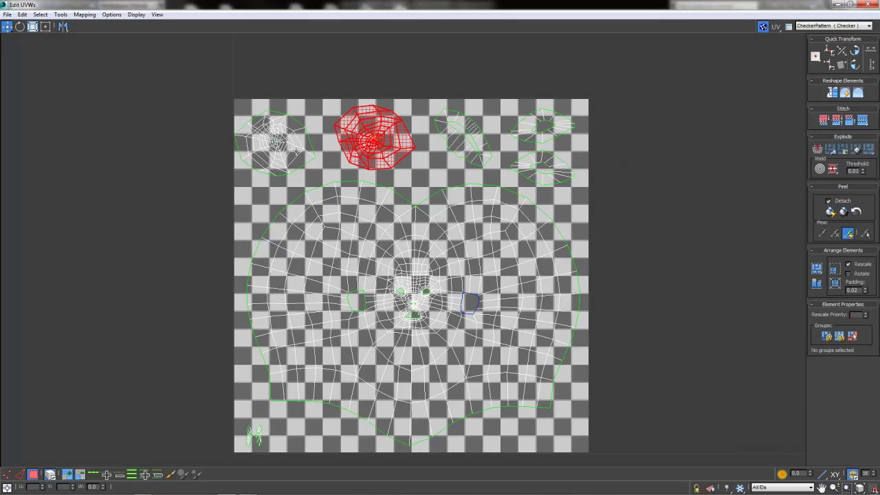
pyautogui.click(299, 157)
pyautogui.moveTo(299, 157); pyautogui.dragTo(310, 151)
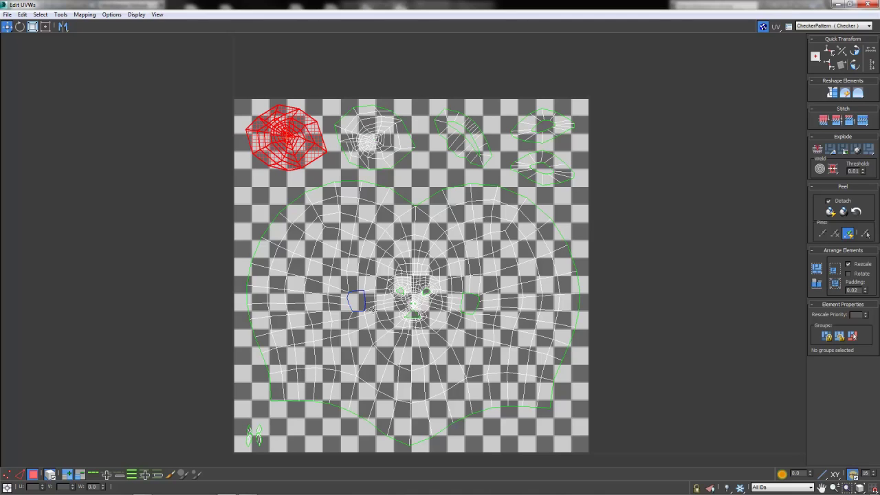
pyautogui.click(607, 384)
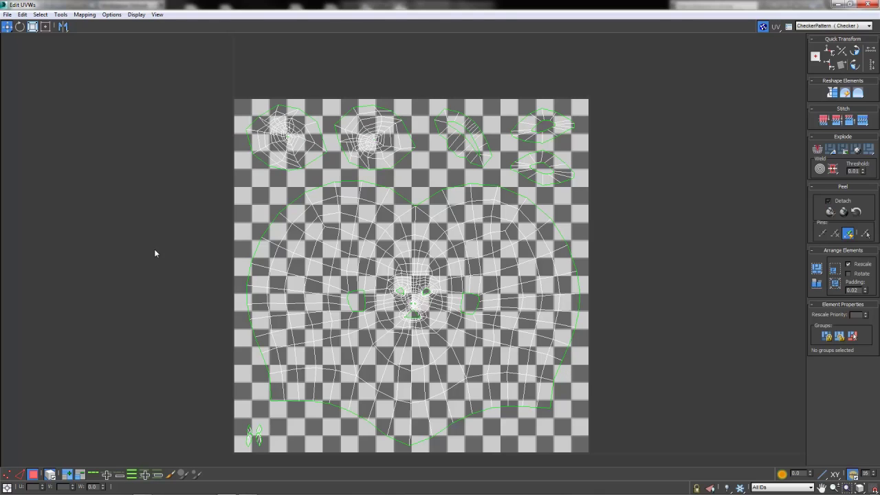
# Step: Rotate the head shell very slightly to straighten it, then clear the selection
pyautogui.click(316, 249)
pyautogui.click(20, 26)
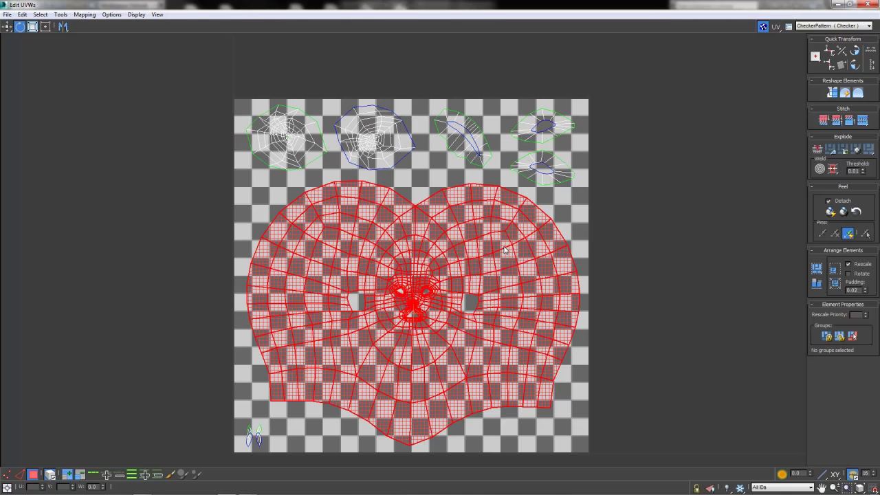
pyautogui.click(119, 240)
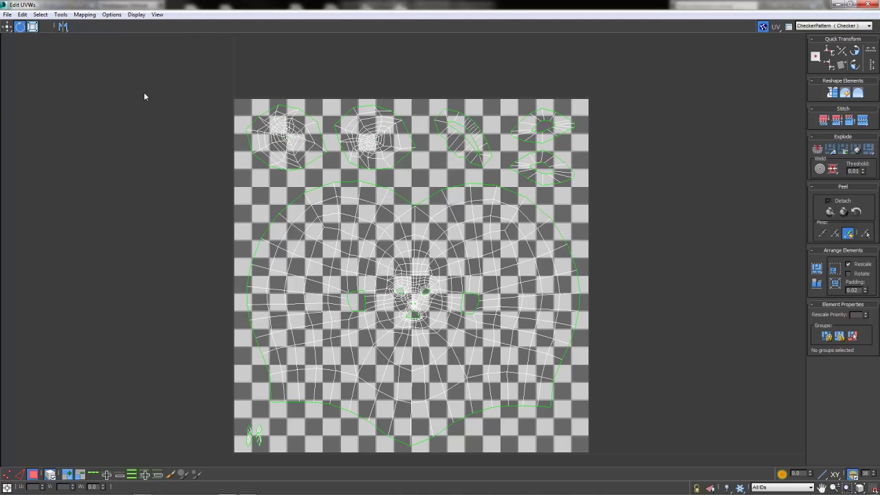
# Step: Render the UVW template at 1024 × 1024 with fill mode None and visible and seam edges included
pyautogui.click(59, 14)
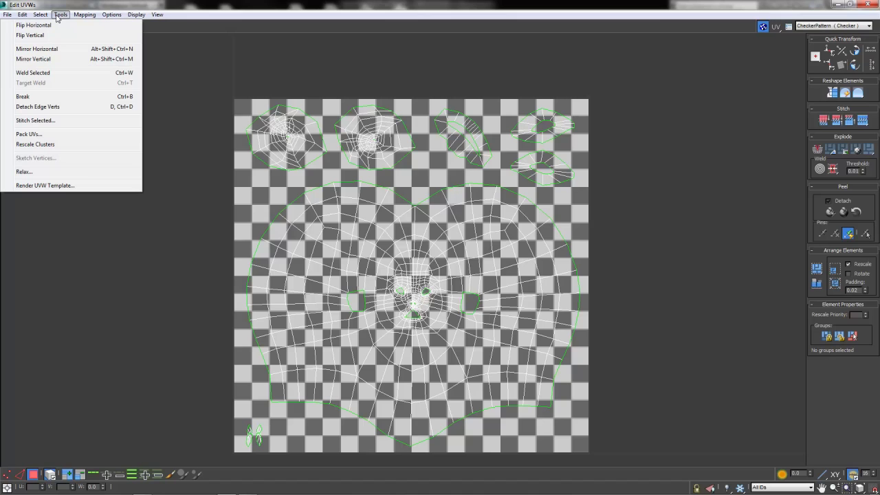
pyautogui.click(45, 186)
pyautogui.moveTo(31, 30); pyautogui.dragTo(268, 72)
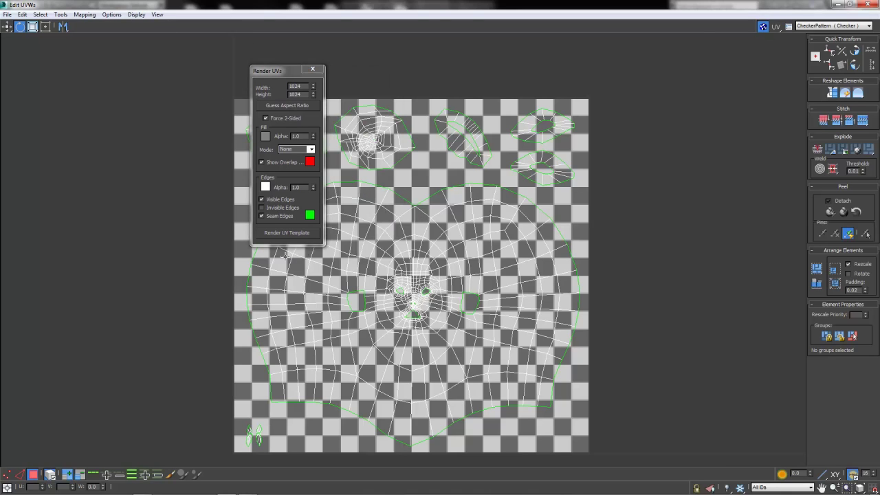
pyautogui.click(283, 234)
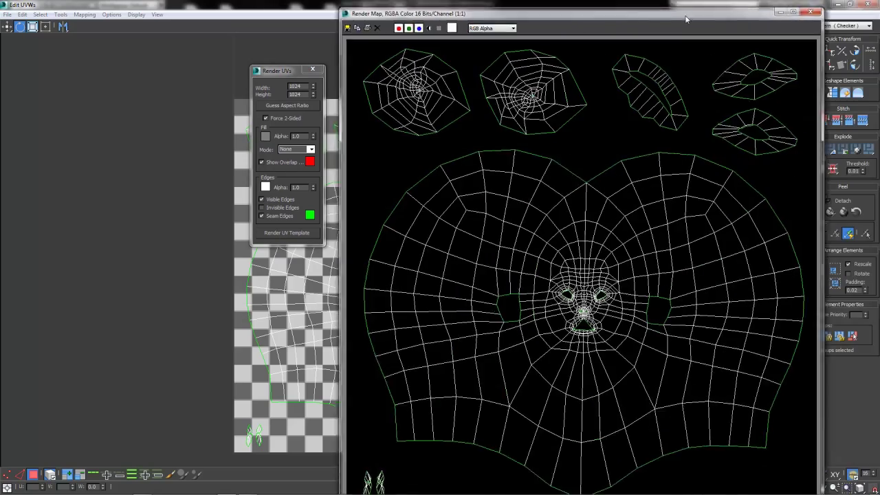
# Step: Examine the rendered UV template at full size and bring the working windows back into view
pyautogui.moveTo(714, 10); pyautogui.dragTo(540, 12)
pyautogui.doubleClick(540, 12)
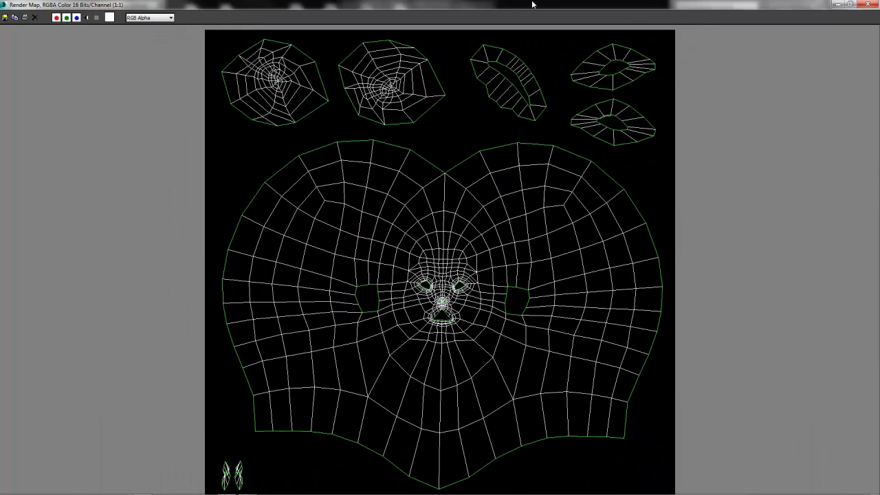
pyautogui.doubleClick(530, 4)
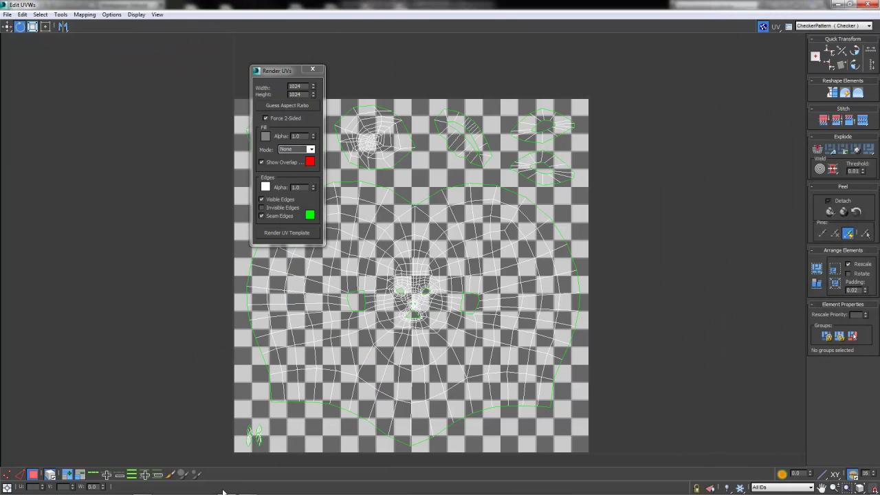
pyautogui.moveTo(220, 493)
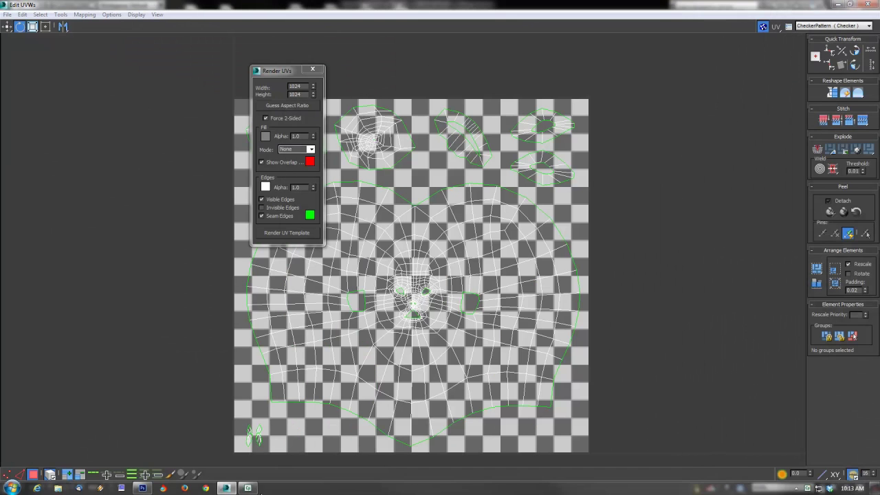
pyautogui.click(226, 488)
pyautogui.click(226, 488)
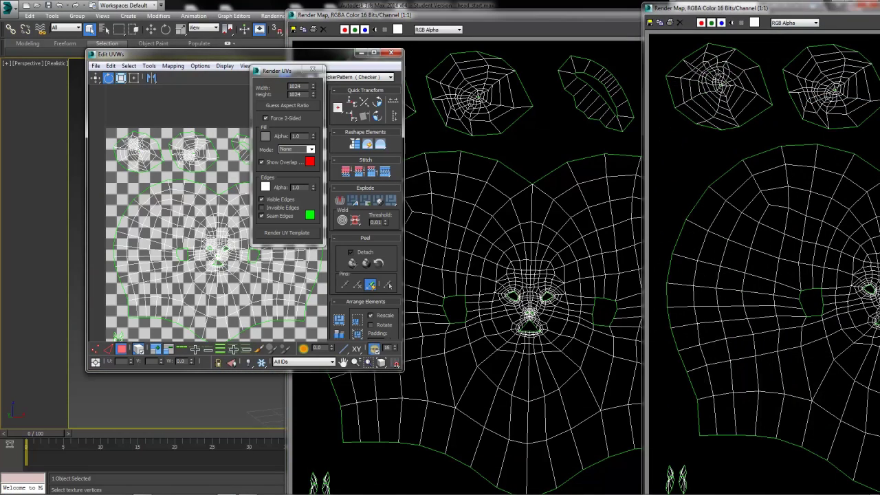
# Step: Close the spare render window and save the rendered UV template to the Desktop as a JPEG named character_UVs
pyautogui.click(867, 6)
pyautogui.moveTo(541, 19); pyautogui.dragTo(468, 15)
pyautogui.click(223, 26)
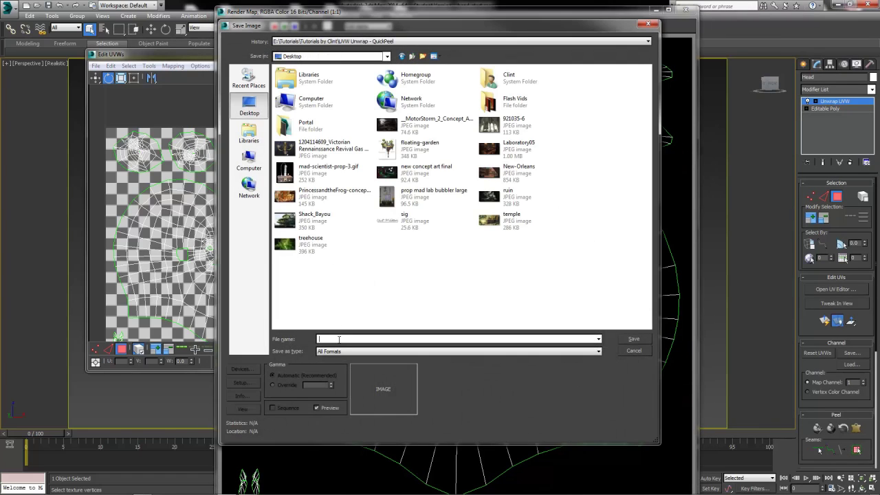
pyautogui.write('character_UVsj')
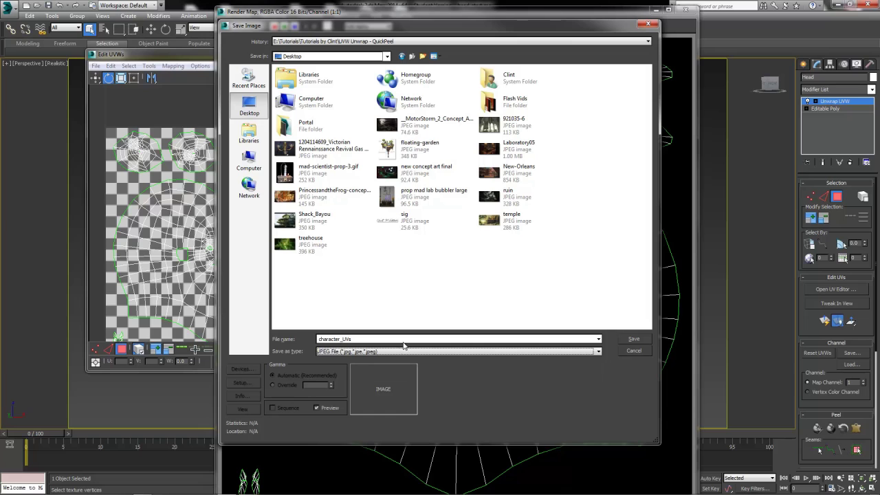
pyautogui.click(400, 352)
pyautogui.click(399, 354)
pyautogui.press('Return')
pyautogui.click(560, 316)
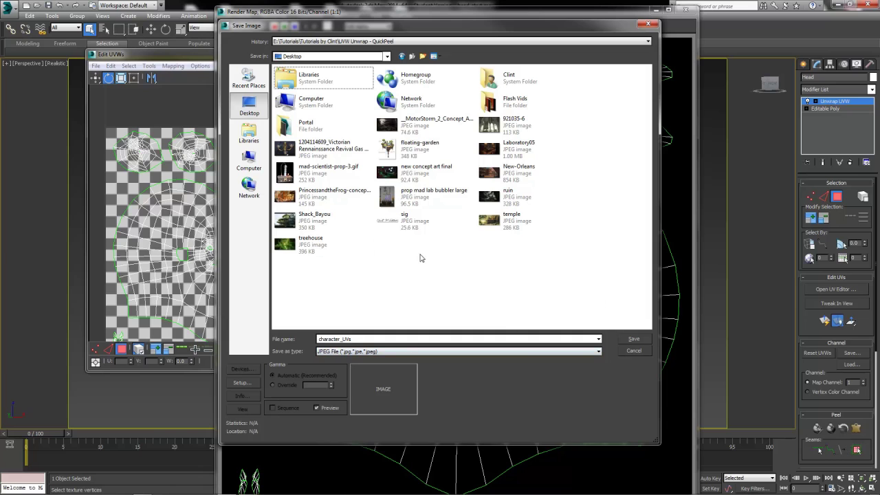
pyautogui.click(634, 339)
pyautogui.click(416, 287)
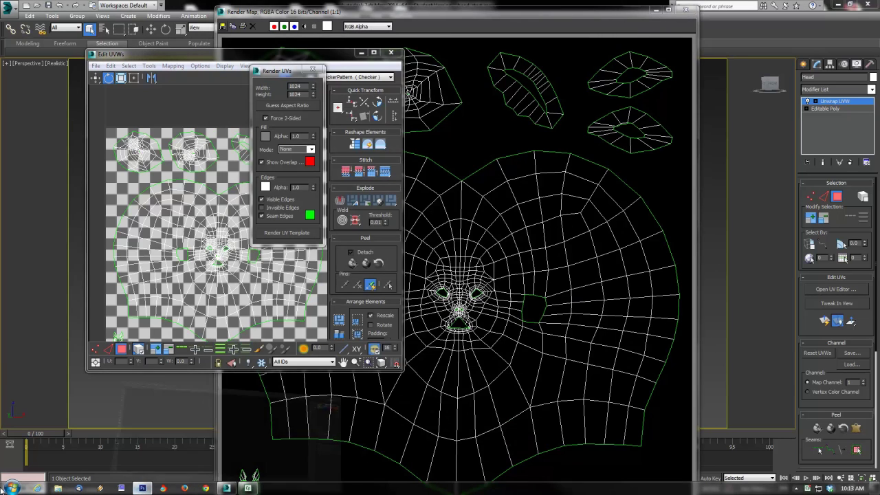
# Step: Switch to Photoshop, open character_UVs from the Desktop and show it at 100% zoom
pyautogui.click(142, 489)
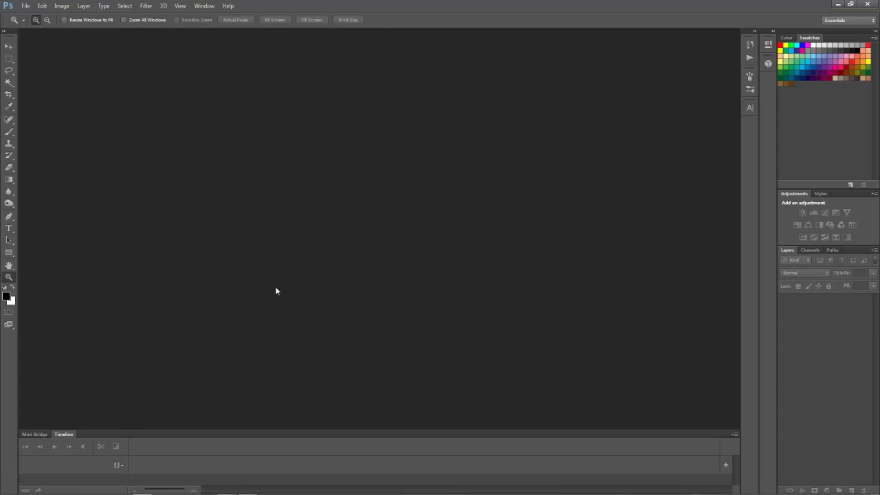
pyautogui.click(27, 6)
pyautogui.click(31, 24)
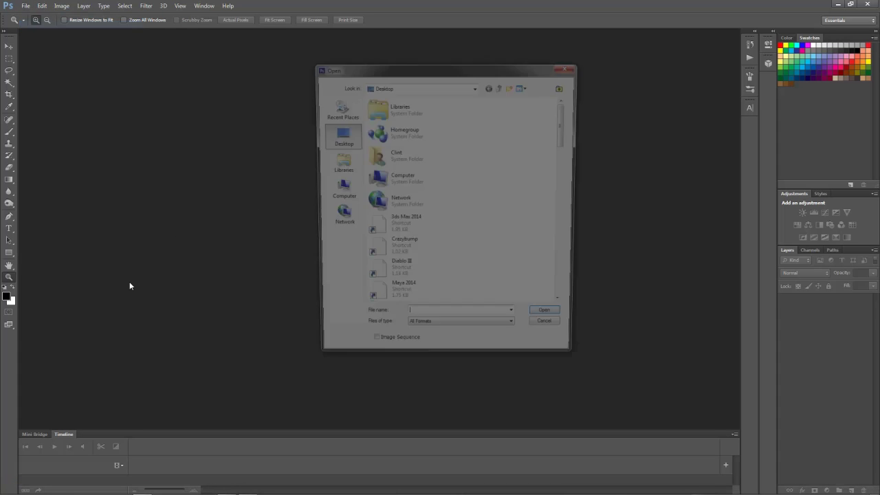
pyautogui.scroll(-3, 499, 279)
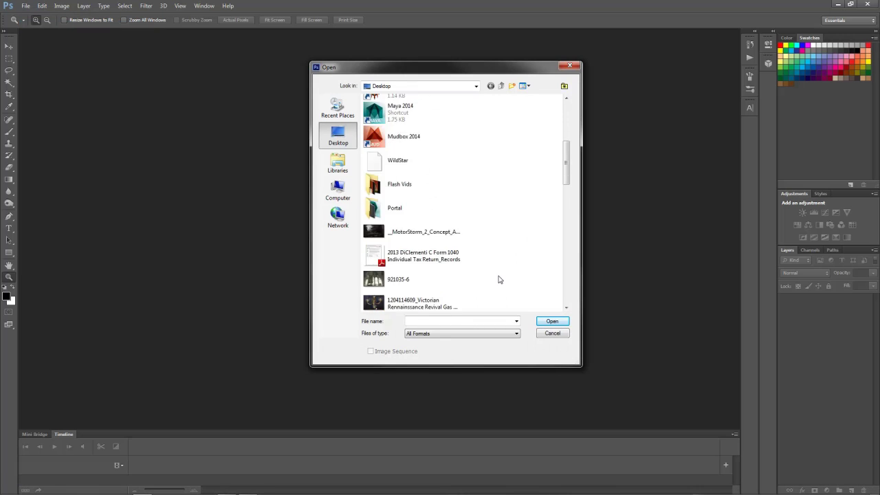
pyautogui.scroll(-10, 498, 279)
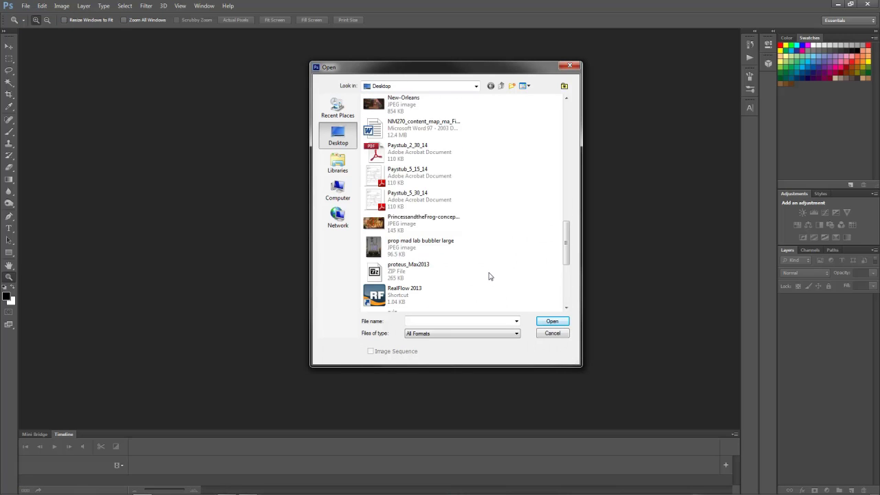
pyautogui.scroll(5, 489, 276)
pyautogui.doubleClick(404, 183)
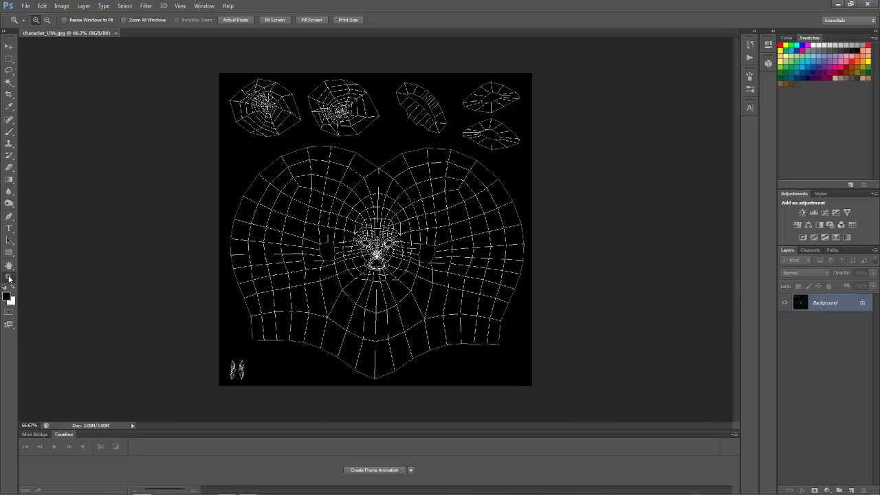
pyautogui.doubleClick(9, 277)
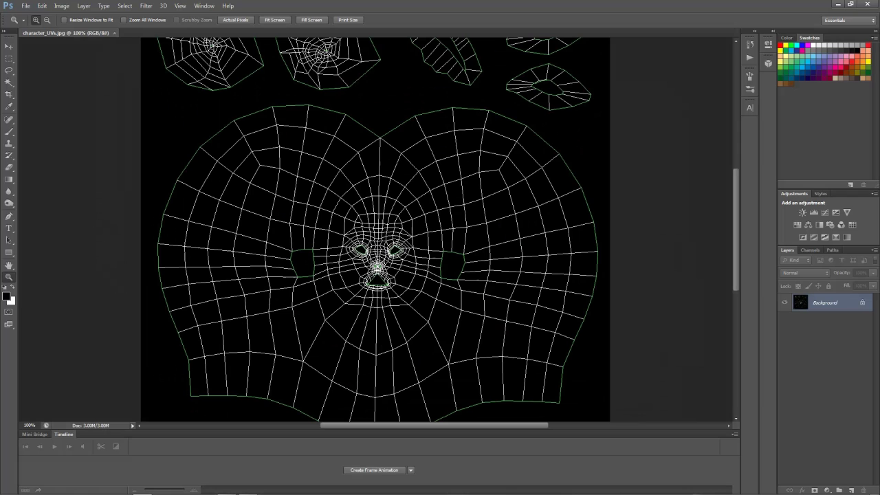
# Step: Add a blank layer above the UV template in Normal mode at 100% opacity, keeping the default name
pyautogui.click(875, 250)
pyautogui.click(841, 253)
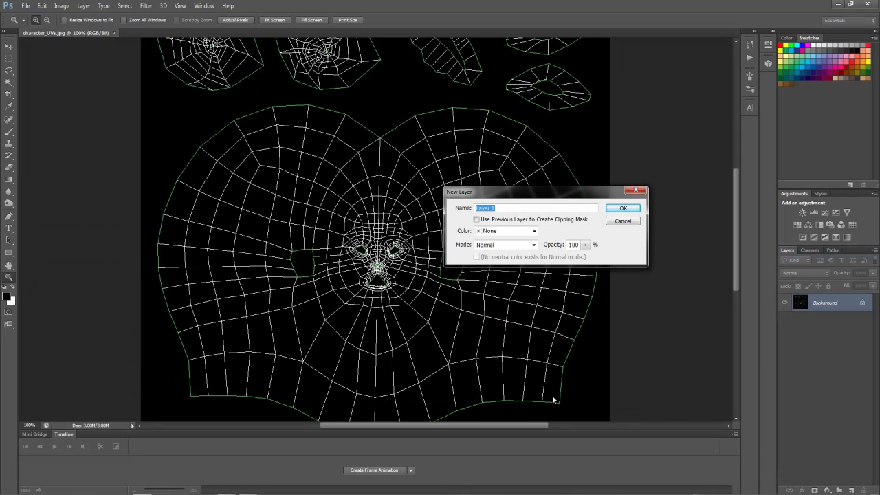
pyautogui.click(622, 207)
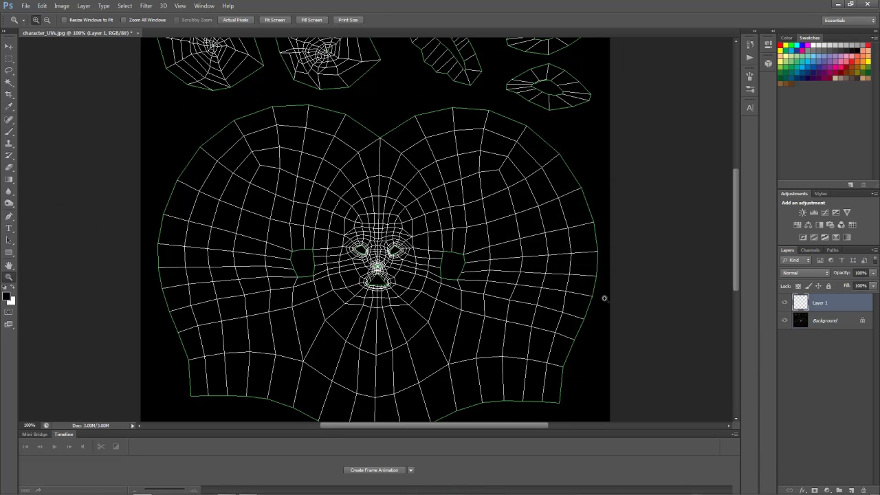
# Step: Set the foreground colour to a light peach skin tone
pyautogui.click(9, 106)
pyautogui.click(7, 295)
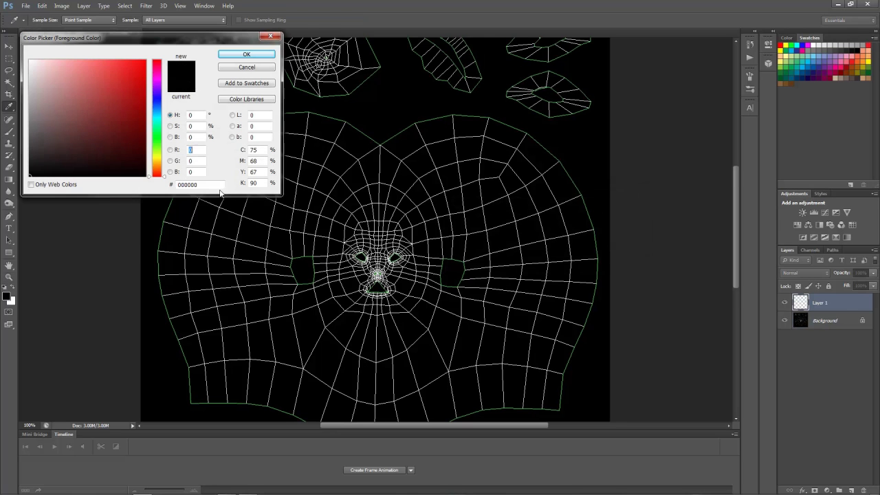
pyautogui.moveTo(100, 125)
pyautogui.mouseDown()
pyautogui.moveTo(41, 105)
pyautogui.moveTo(39, 127)
pyautogui.moveTo(90, 64)
pyautogui.mouseUp()
pyautogui.moveTo(157, 169); pyautogui.dragTo(158, 165)
pyautogui.moveTo(88, 70)
pyautogui.mouseDown()
pyautogui.moveTo(80, 85)
pyautogui.moveTo(81, 65)
pyautogui.mouseUp()
pyautogui.moveTo(158, 165); pyautogui.dragTo(163, 171)
pyautogui.click(227, 56)
# Step: Set the brush size to 58 px and paint a broad peach stroke across the forehead area on Layer 1
pyautogui.press('b')
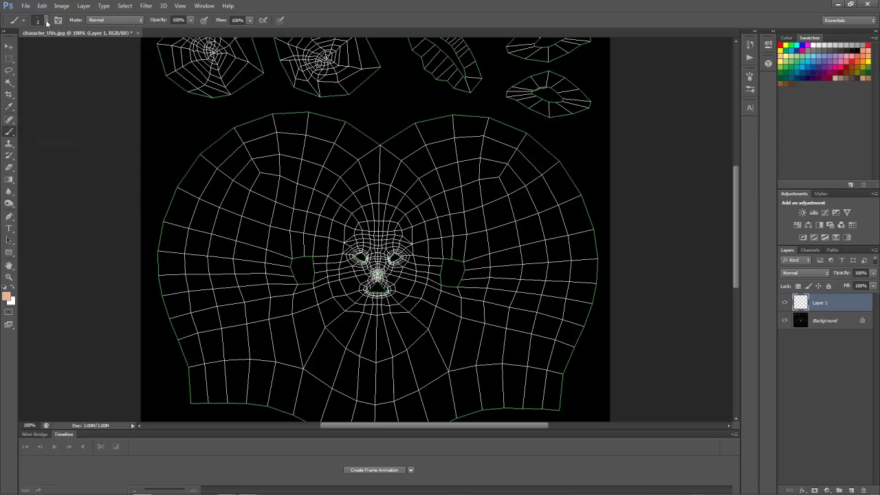
pyautogui.click(45, 21)
pyautogui.click(90, 71)
pyautogui.moveTo(265, 195)
pyautogui.mouseDown()
pyautogui.moveTo(322, 157)
pyautogui.moveTo(450, 182)
pyautogui.moveTo(401, 205)
pyautogui.moveTo(397, 219)
pyautogui.mouseUp()
# Step: Convert the Background into a regular layer with the default name and move it above Layer 1
pyautogui.click(838, 323)
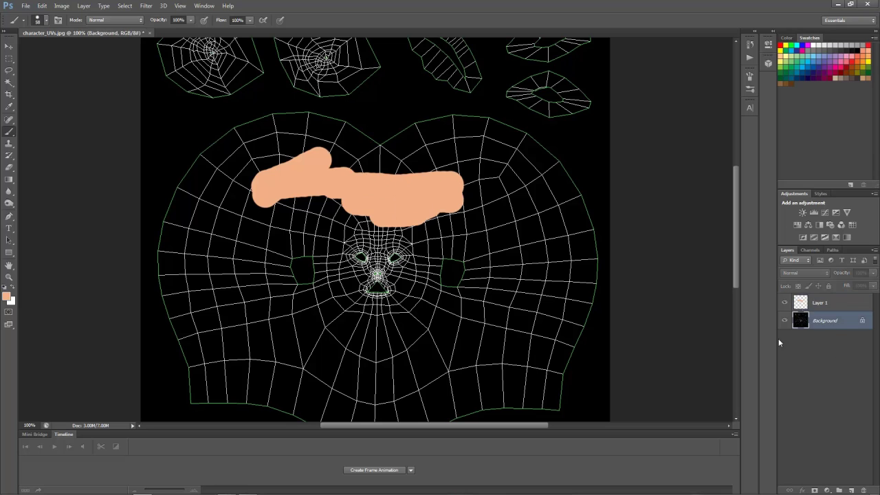
pyautogui.doubleClick(855, 323)
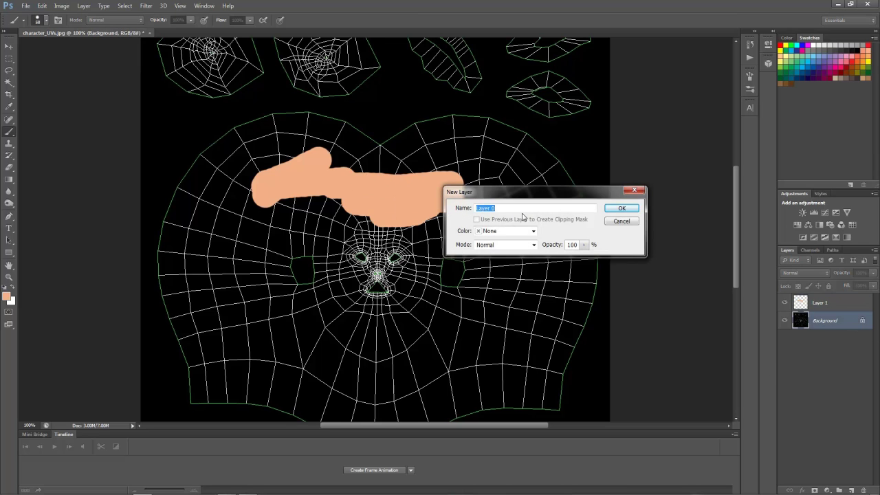
pyautogui.click(622, 207)
pyautogui.moveTo(848, 323); pyautogui.dragTo(821, 298)
# Step: Set the UV template layer's opacity to 50% so it overlays the paint
pyautogui.click(812, 273)
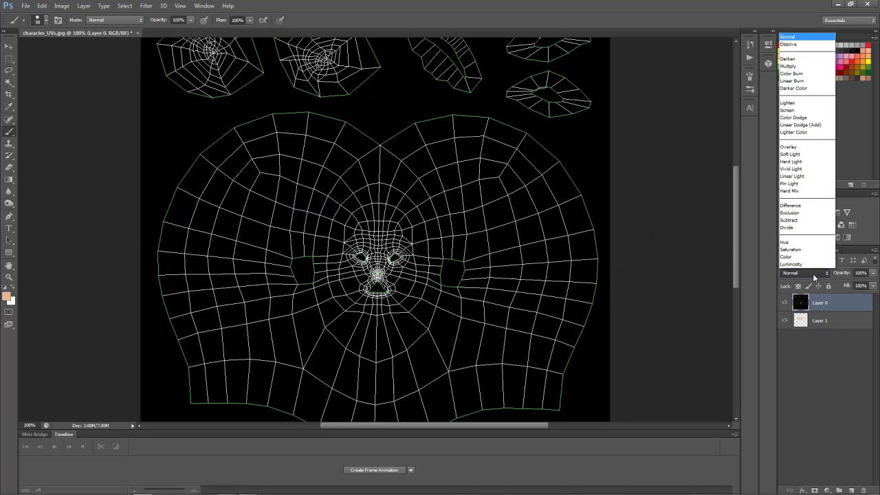
pyautogui.click(861, 273)
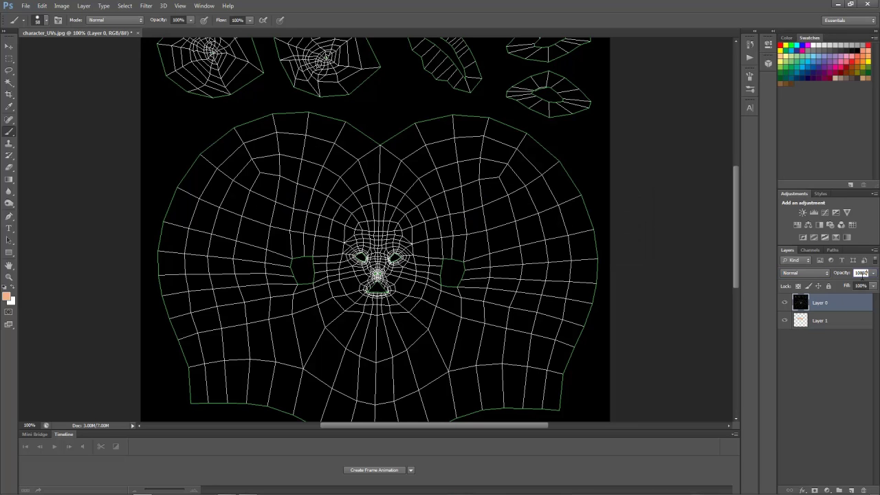
pyautogui.write('50')
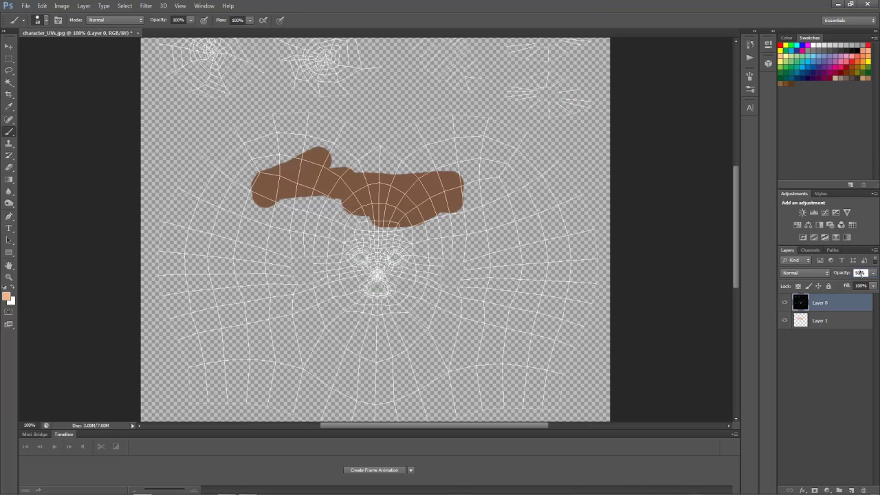
pyautogui.press('Return')
# Step: Paint nearly the whole canvas of Layer 1 with the peach skin colour, covering the head and the smaller shells
pyautogui.click(818, 321)
pyautogui.moveTo(349, 206)
pyautogui.mouseDown()
pyautogui.moveTo(352, 216)
pyautogui.moveTo(404, 224)
pyautogui.moveTo(438, 194)
pyautogui.moveTo(487, 224)
pyautogui.moveTo(357, 258)
pyautogui.moveTo(400, 279)
pyautogui.moveTo(312, 237)
pyautogui.moveTo(199, 155)
pyautogui.moveTo(254, 162)
pyautogui.moveTo(245, 212)
pyautogui.moveTo(285, 220)
pyautogui.moveTo(358, 334)
pyautogui.mouseUp()
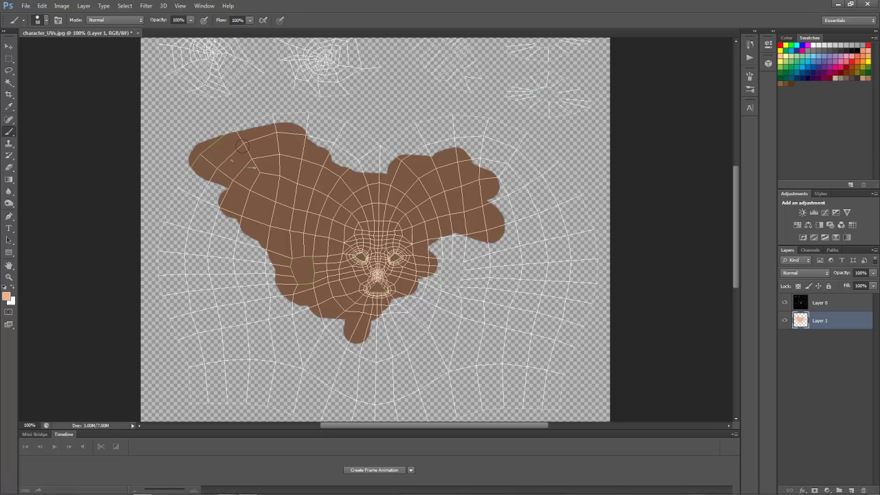
pyautogui.moveTo(287, 140)
pyautogui.mouseDown()
pyautogui.moveTo(593, 149)
pyautogui.moveTo(412, 209)
pyautogui.moveTo(508, 323)
pyautogui.moveTo(224, 430)
pyautogui.moveTo(422, 367)
pyautogui.moveTo(148, 354)
pyautogui.moveTo(430, 417)
pyautogui.moveTo(281, 372)
pyautogui.moveTo(172, 289)
pyautogui.moveTo(172, 189)
pyautogui.moveTo(536, 134)
pyautogui.moveTo(175, 259)
pyautogui.moveTo(603, 248)
pyautogui.moveTo(489, 277)
pyautogui.mouseUp()
pyautogui.moveTo(445, 321)
pyautogui.mouseDown()
pyautogui.moveTo(596, 347)
pyautogui.moveTo(412, 75)
pyautogui.moveTo(337, 89)
pyautogui.moveTo(530, 47)
pyautogui.moveTo(147, 45)
pyautogui.moveTo(323, 72)
pyautogui.moveTo(147, 85)
pyautogui.moveTo(260, 95)
pyautogui.moveTo(257, 70)
pyautogui.moveTo(185, 265)
pyautogui.moveTo(261, 162)
pyautogui.mouseUp()
pyautogui.moveTo(151, 378); pyautogui.dragTo(216, 401)
pyautogui.scroll(3, 430, 275)
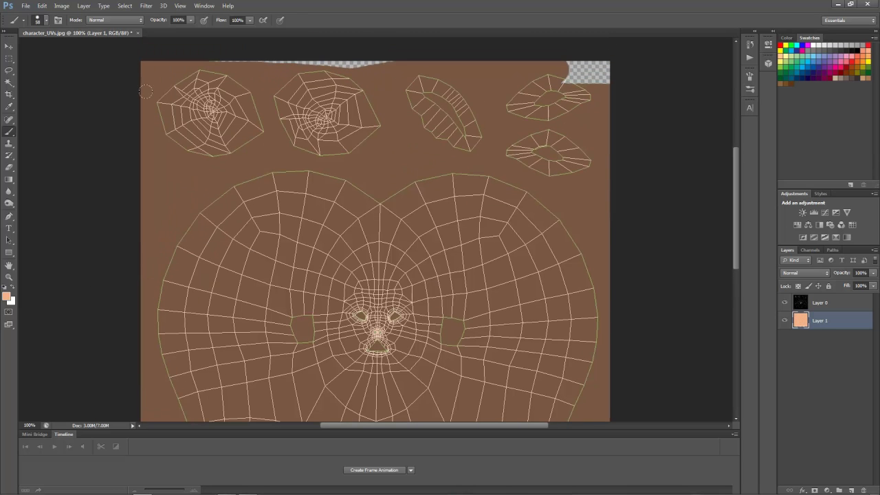
pyautogui.moveTo(552, 81); pyautogui.dragTo(574, 73)
pyautogui.scroll(-2, 44, 129)
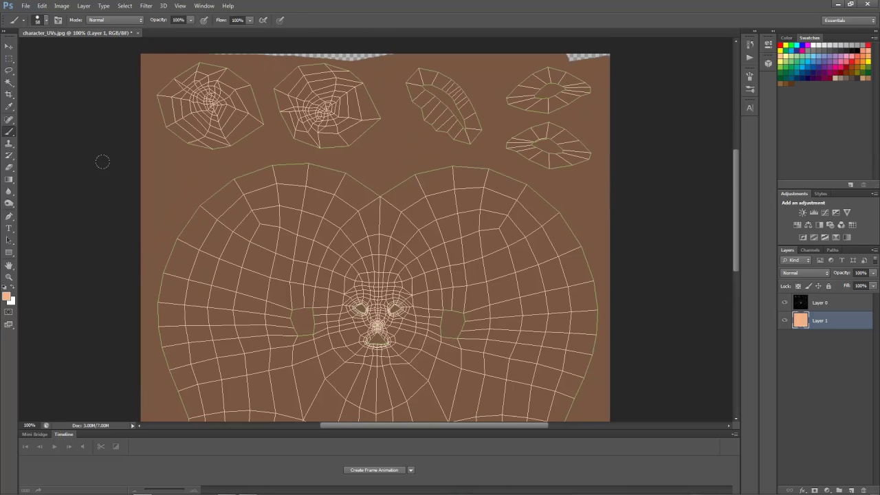
# Step: Set the foreground colour to dark brown (#6a320c) and the brush size to 20 px
pyautogui.click(5, 298)
pyautogui.click(132, 128)
pyautogui.press('Return')
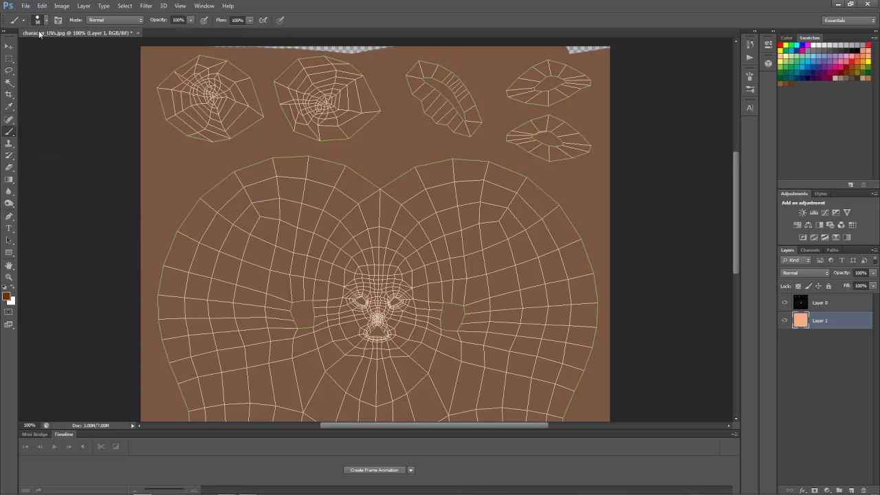
pyautogui.click(42, 22)
pyautogui.moveTo(27, 50); pyautogui.dragTo(22, 49)
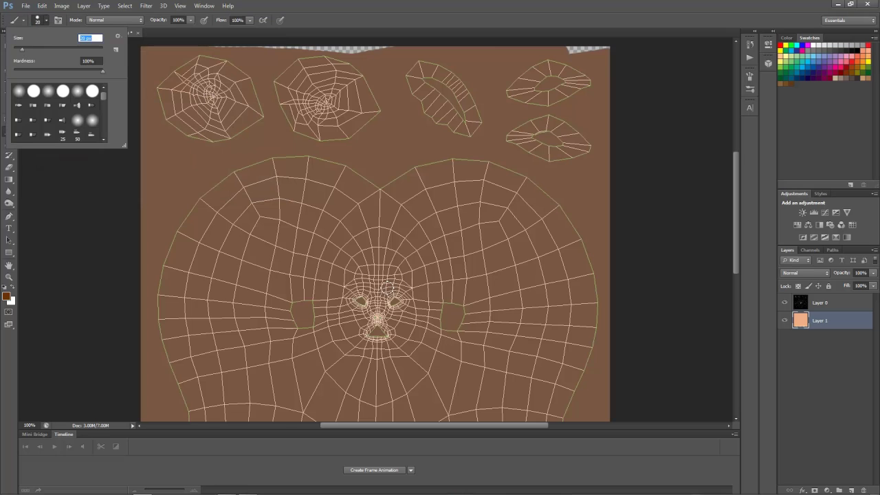
# Step: Paint four brown dots on the head shell: between the brows, below the mouth, beside one eye and on the forehead
pyautogui.click(378, 283)
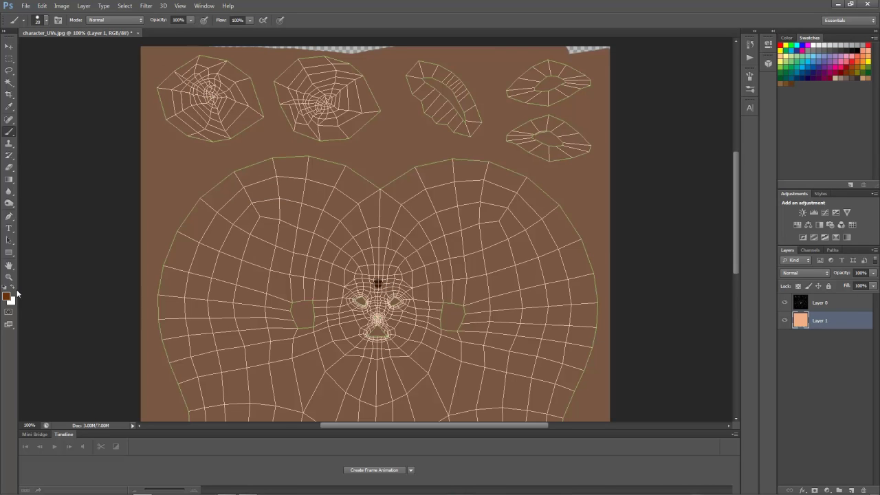
pyautogui.click(376, 350)
pyautogui.click(428, 308)
pyautogui.click(340, 233)
# Step: Change the foreground colour to dark purple and paint over both eye areas on the face
pyautogui.click(6, 296)
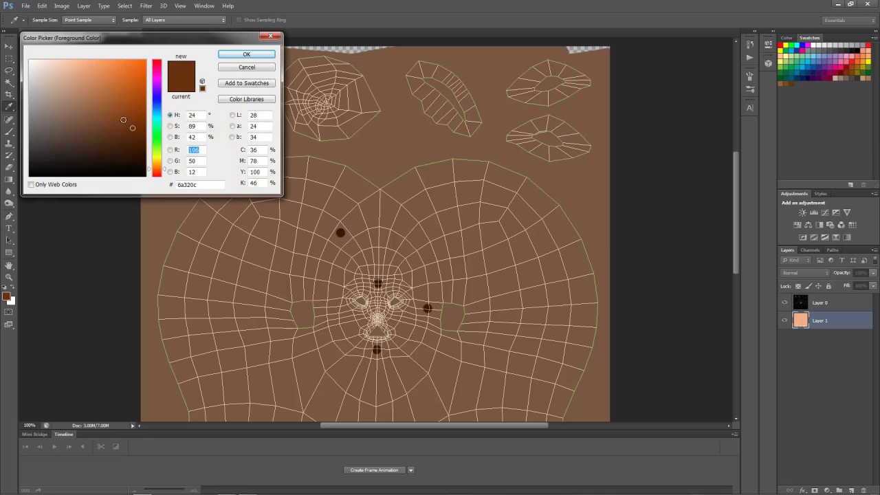
pyautogui.moveTo(156, 121); pyautogui.dragTo(156, 83)
pyautogui.click(246, 55)
pyautogui.click(359, 301)
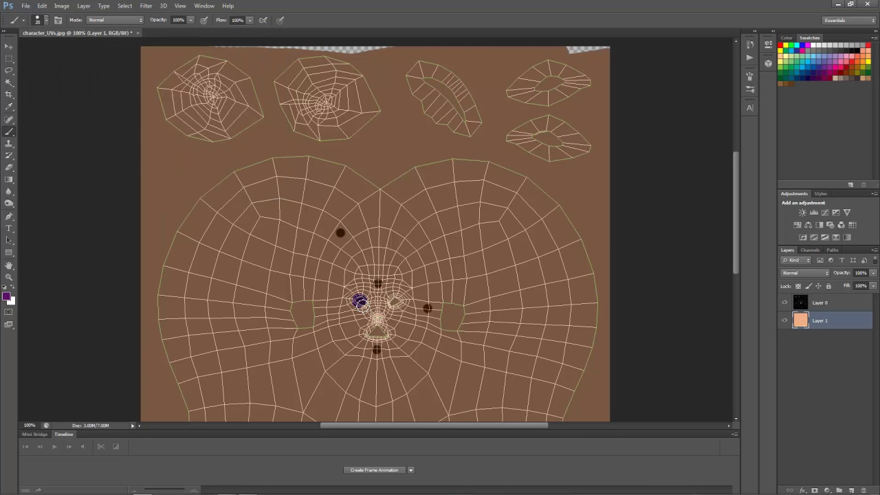
pyautogui.moveTo(390, 303); pyautogui.dragTo(395, 299)
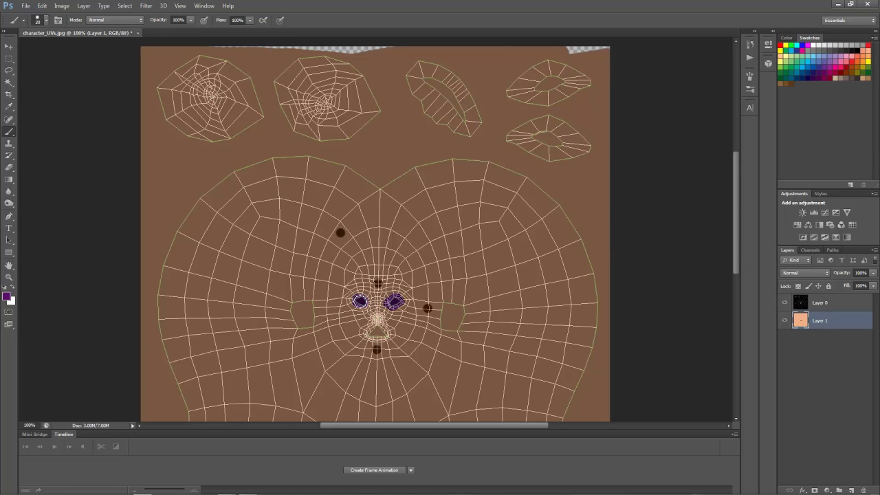
pyautogui.moveTo(357, 301); pyautogui.dragTo(365, 301)
# Step: Hide the UV template layer and save the painted texture to the Desktop as a JPEG named character_Diff at quality 12
pyautogui.click(784, 303)
pyautogui.click(26, 5)
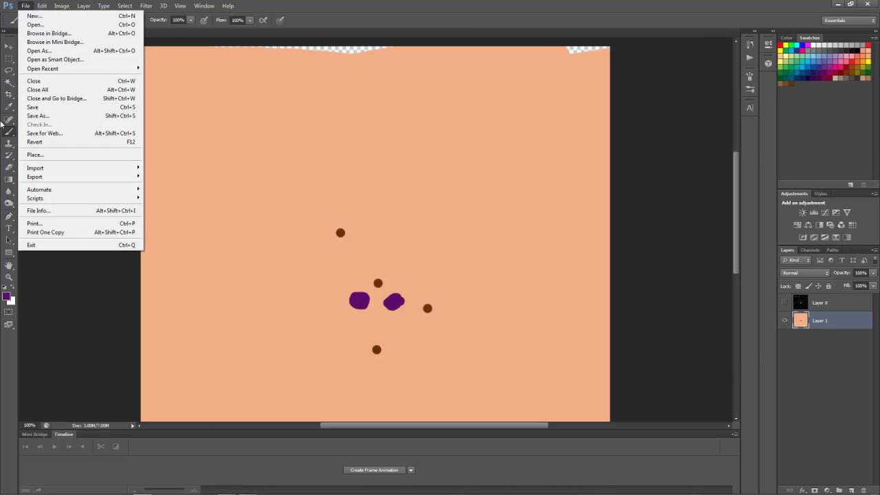
pyautogui.click(55, 115)
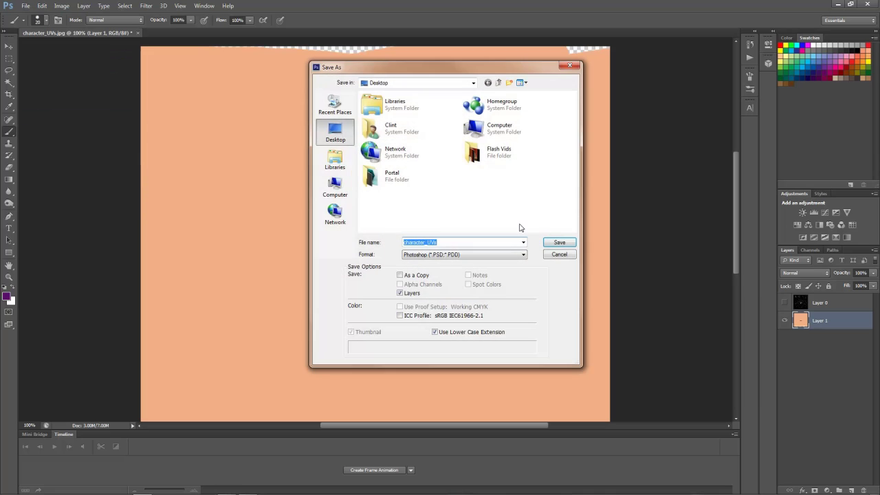
pyautogui.write('charactr')
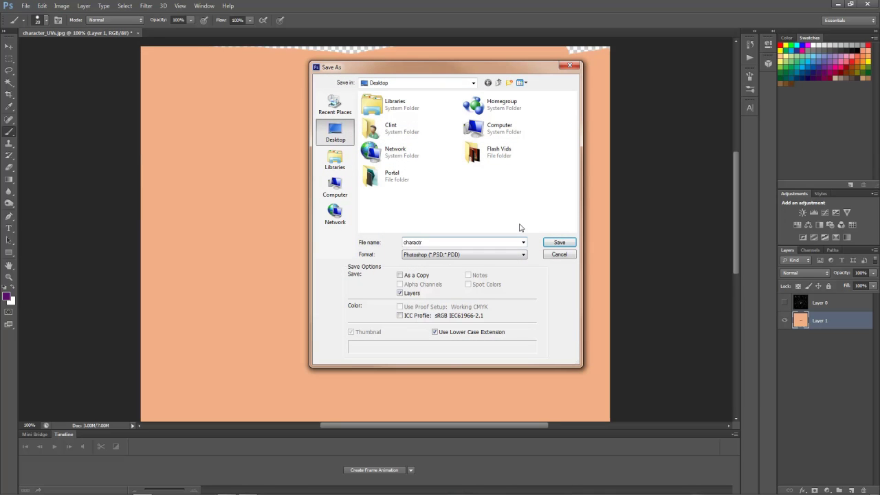
pyautogui.press('BackSpace')
pyautogui.write('er_Diff')
pyautogui.press('Tab')
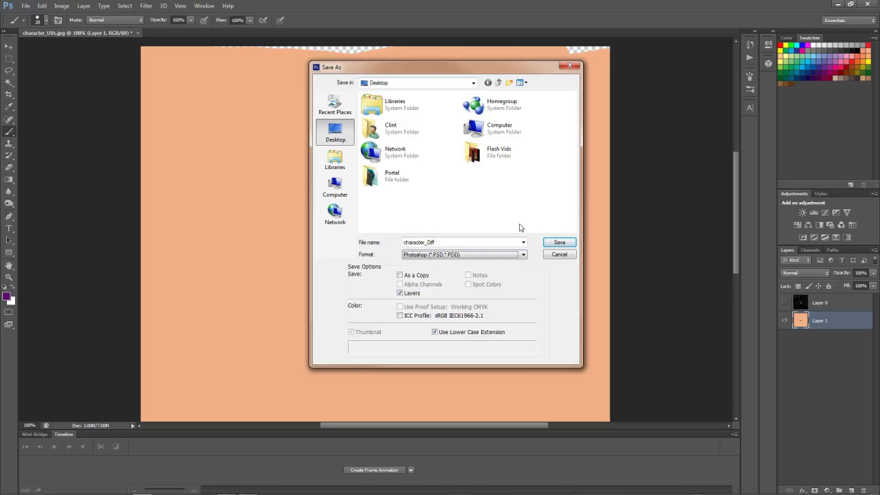
pyautogui.press('j')
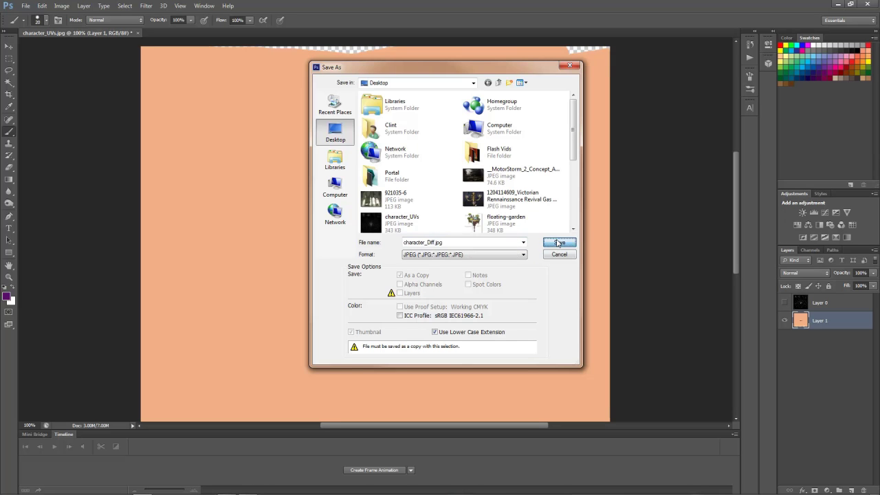
pyautogui.click(559, 243)
pyautogui.click(492, 132)
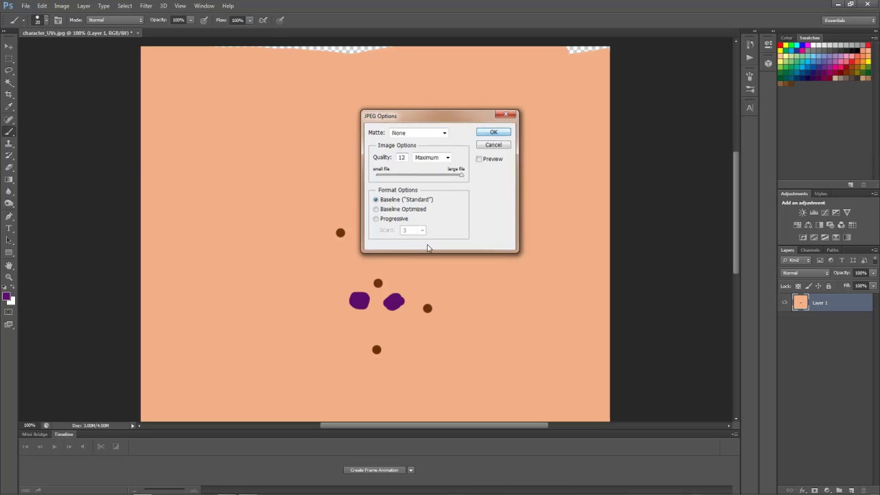
# Step: Switch back to 3ds Max
pyautogui.click(226, 488)
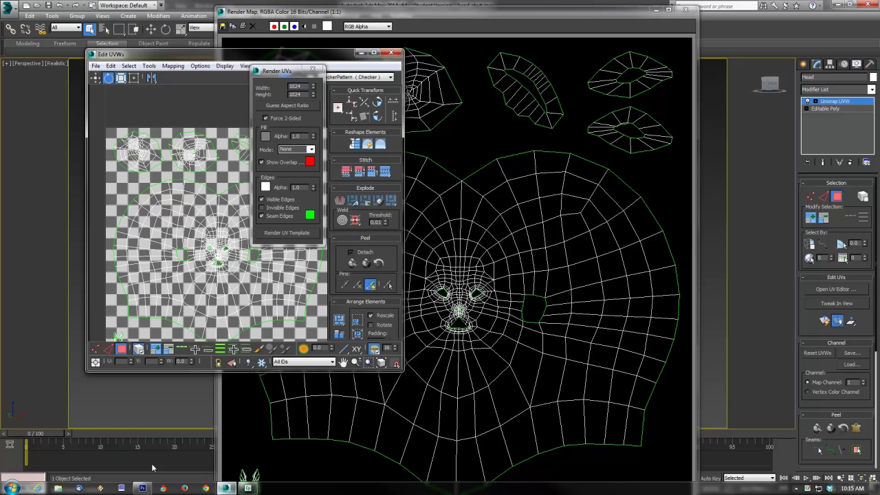
# Step: Close the Render UVs, Edit UVWs and Render Map windows and leave face selection on the head
pyautogui.click(312, 69)
pyautogui.click(390, 52)
pyautogui.click(685, 10)
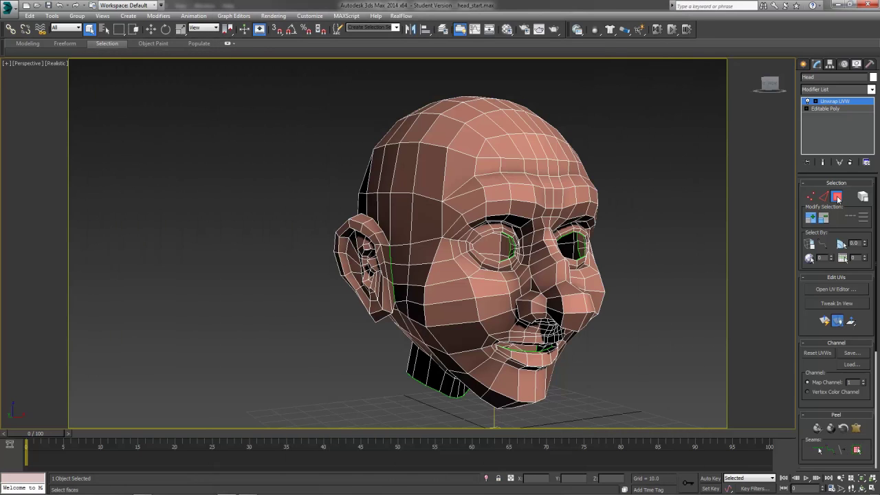
pyautogui.click(837, 198)
pyautogui.click(618, 277)
pyautogui.click(499, 153)
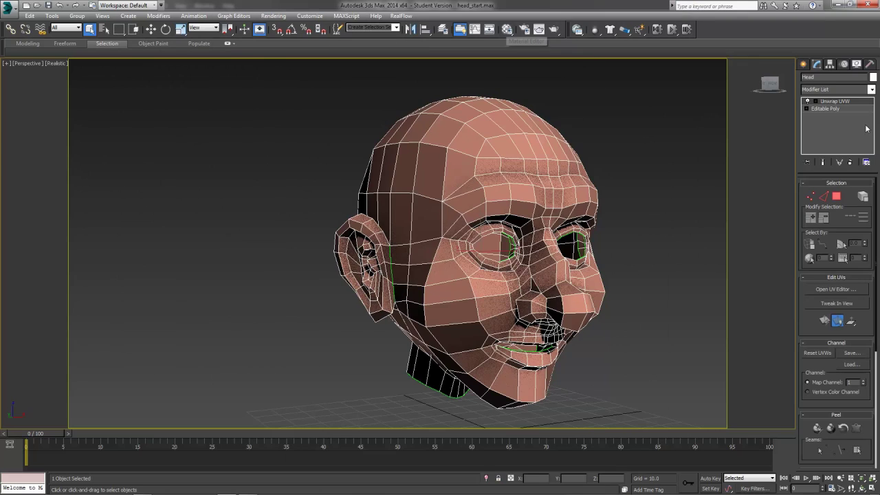
# Step: Load character_Diff from the Desktop as the diffuse bitmap of the first sample material in the Material Editor
pyautogui.press('m')
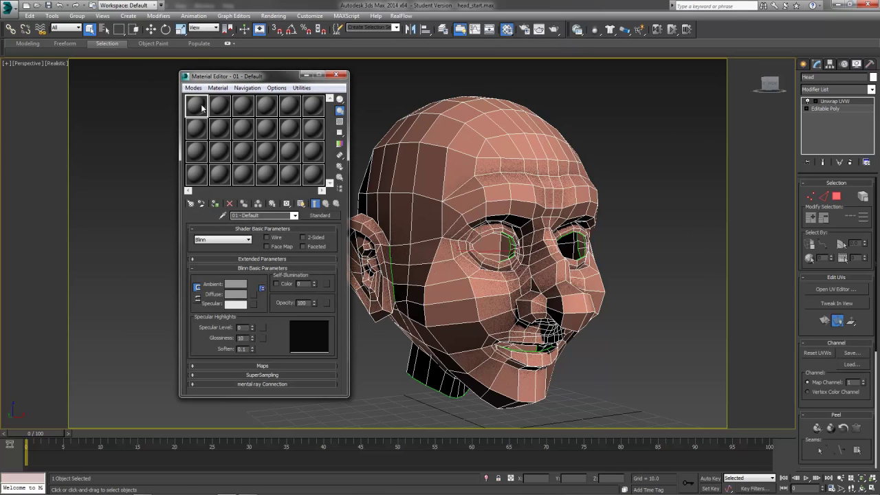
pyautogui.moveTo(241, 76); pyautogui.dragTo(196, 78)
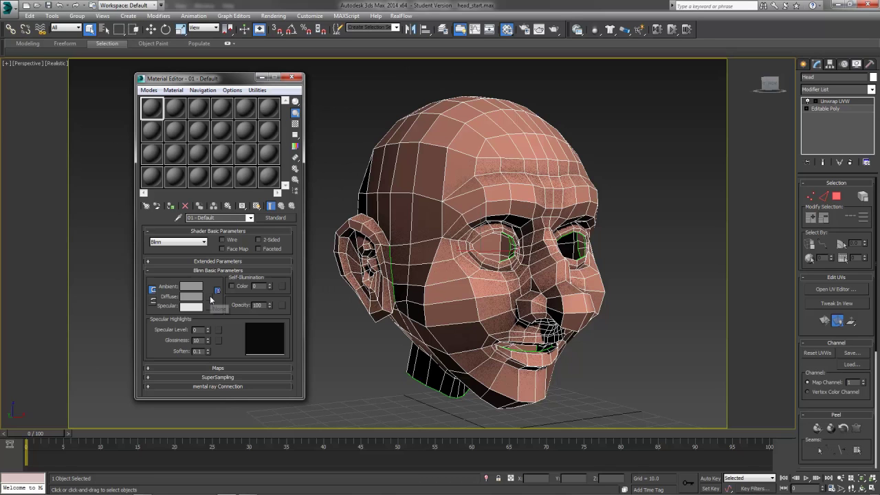
pyautogui.click(218, 329)
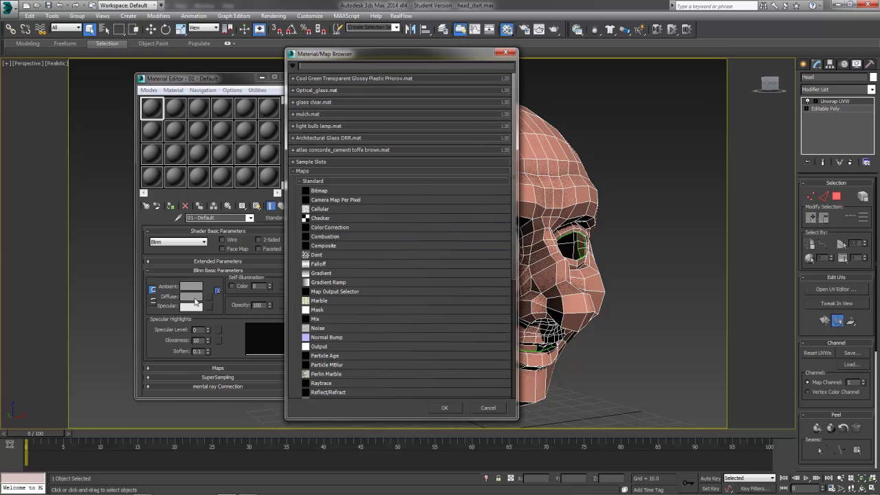
pyautogui.doubleClick(335, 192)
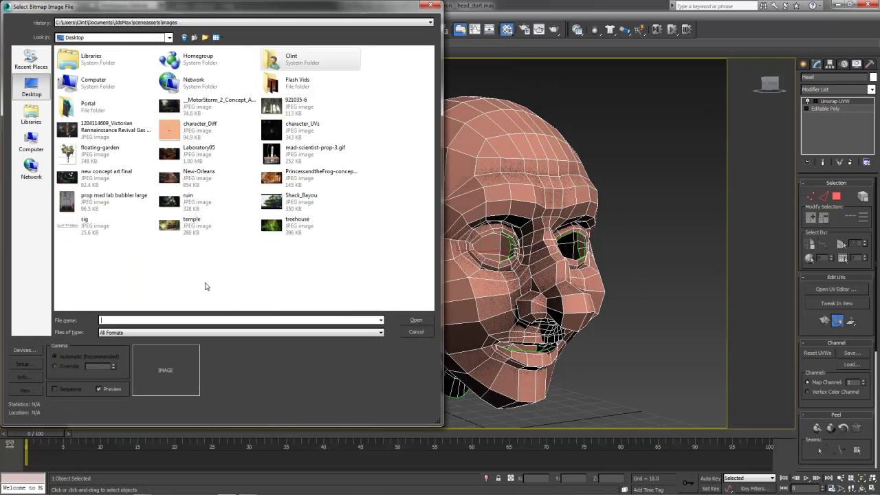
pyautogui.click(200, 131)
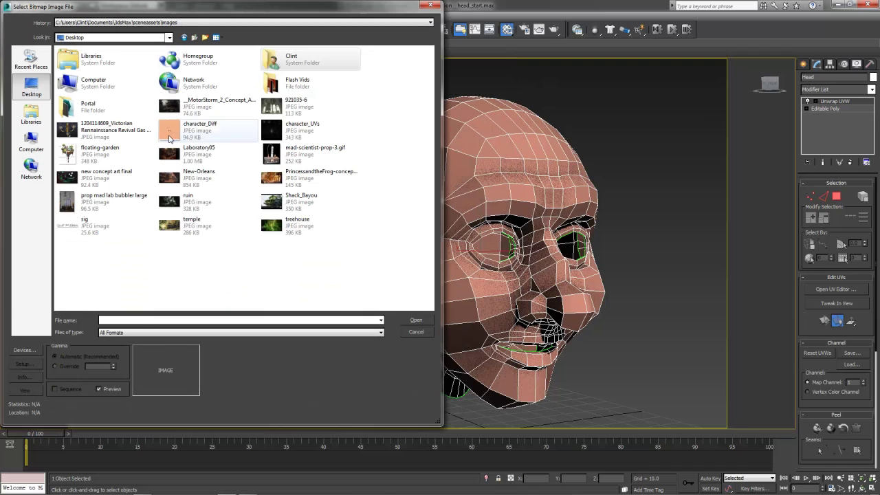
pyautogui.click(428, 323)
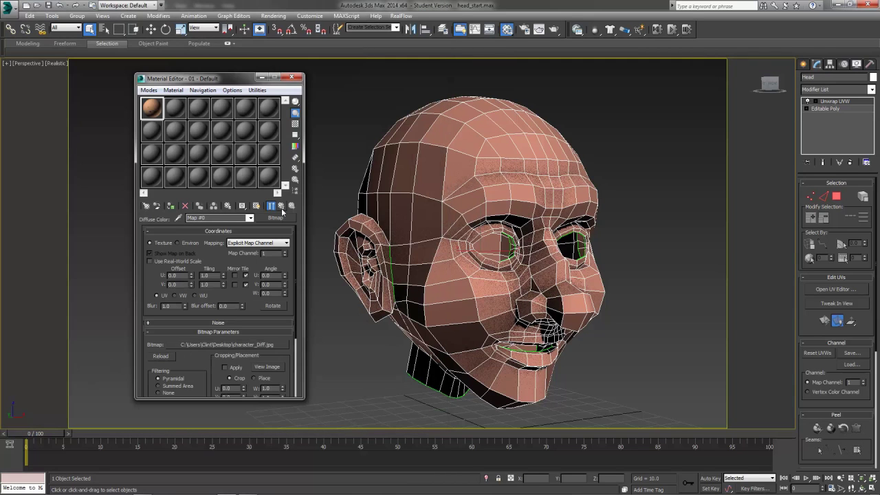
# Step: Return to the parent material and assign it to the head, replacing the existing material of the same name
pyautogui.click(281, 205)
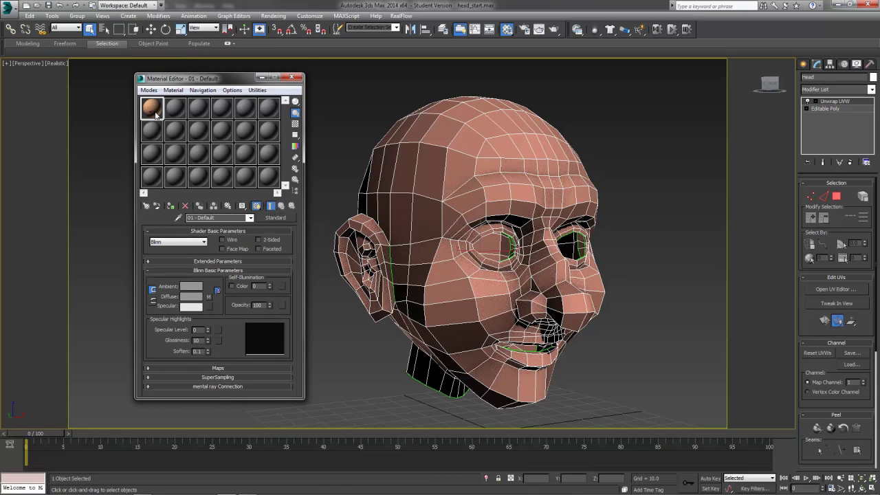
pyautogui.moveTo(157, 116); pyautogui.dragTo(395, 162)
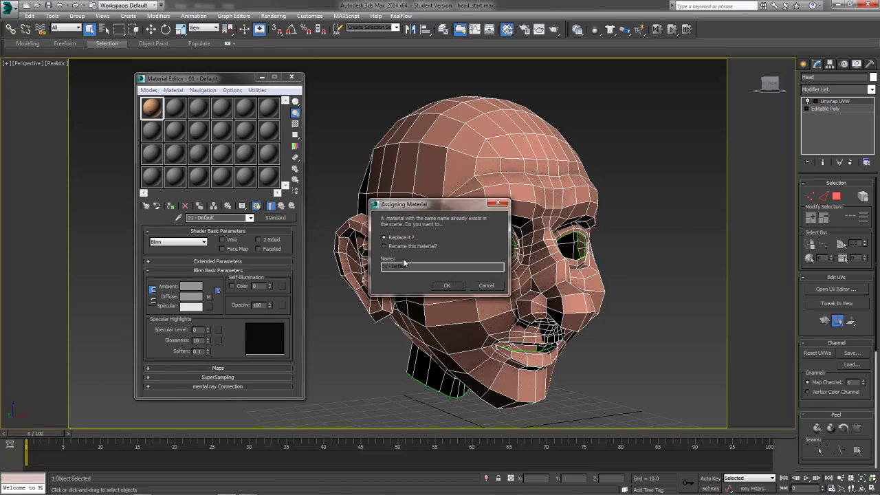
pyautogui.click(446, 285)
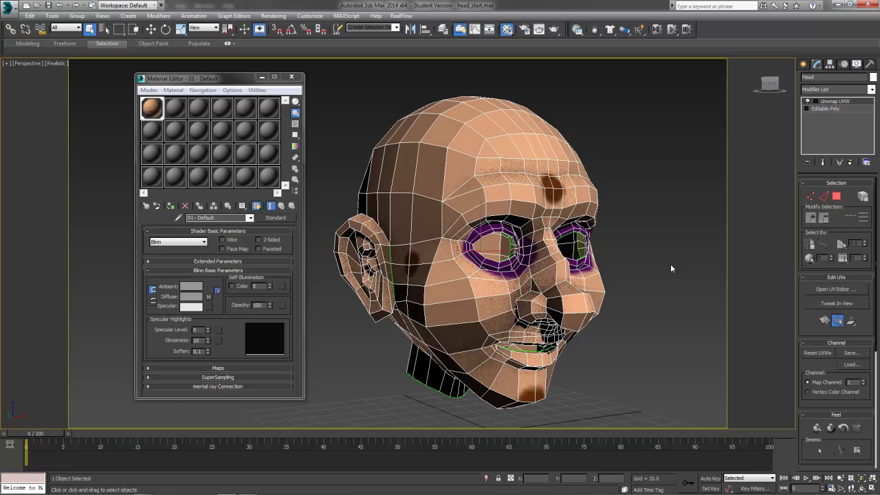
# Step: Add a MeshSmooth modifier to the textured head
pyautogui.click(669, 260)
pyautogui.click(558, 316)
pyautogui.click(634, 338)
pyautogui.keyDown('alt'); pyautogui.moveTo(635, 338); pyautogui.dragTo(553, 300, button='middle'); pyautogui.keyUp('alt')
pyautogui.click(527, 299)
pyautogui.click(658, 294)
pyautogui.click(538, 182)
pyautogui.click(843, 89)
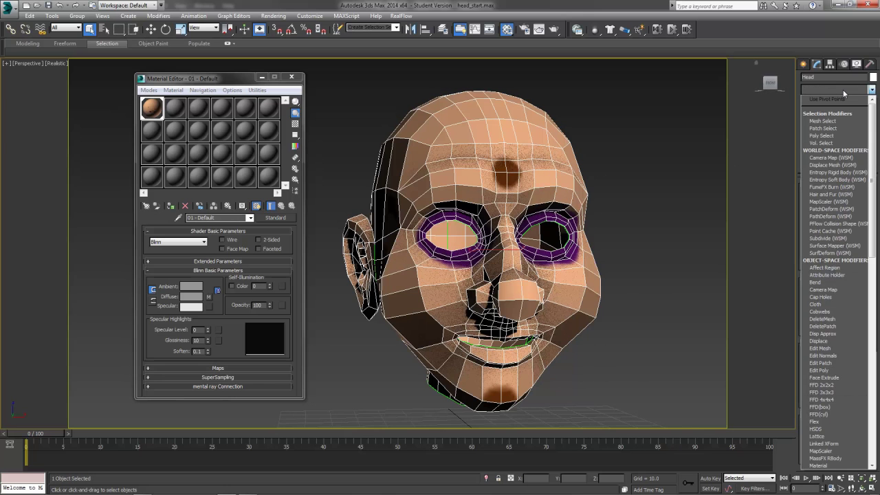
pyautogui.write('meshs')
pyautogui.press('Return')
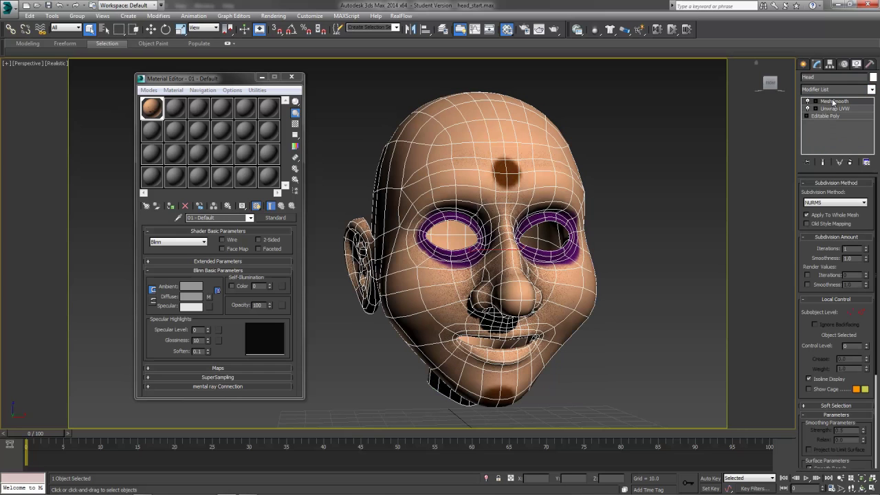
# Step: Deselect the head and examine its texture from several angles, checking it against the painted image in Photoshop before returning to 3ds Max
pyautogui.click(662, 310)
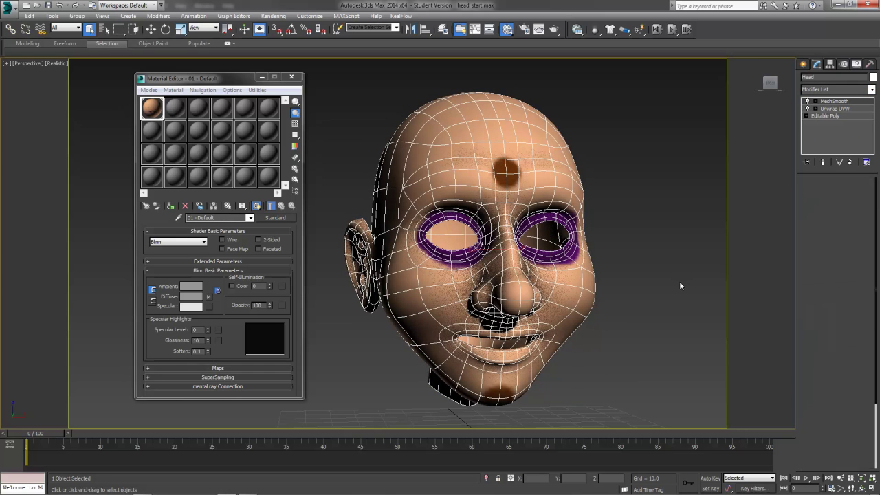
pyautogui.keyDown('alt'); pyautogui.moveTo(662, 311); pyautogui.dragTo(432, 269, button='middle'); pyautogui.keyUp('alt')
pyautogui.scroll(4, 489, 317)
pyautogui.keyDown('alt'); pyautogui.moveTo(522, 206); pyautogui.dragTo(514, 255, button='middle'); pyautogui.keyUp('alt')
pyautogui.scroll(-5, 461, 233)
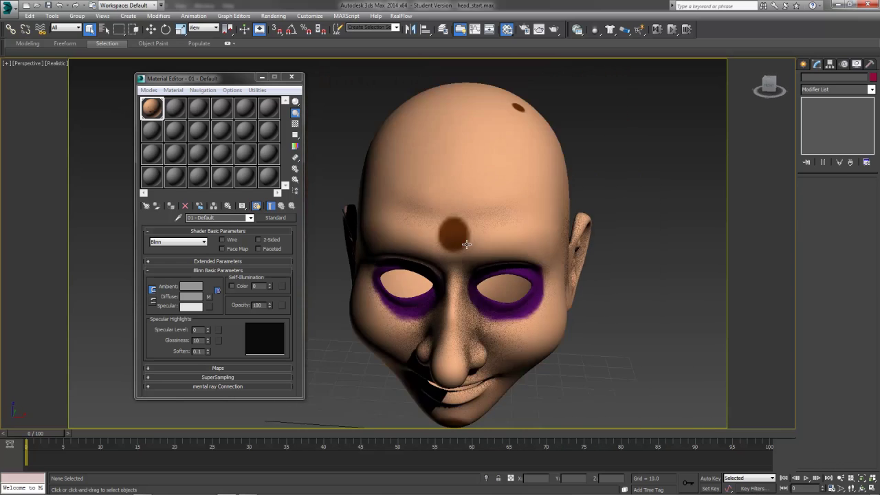
pyautogui.keyDown('alt'); pyautogui.moveTo(461, 233); pyautogui.dragTo(465, 218, button='middle'); pyautogui.keyUp('alt')
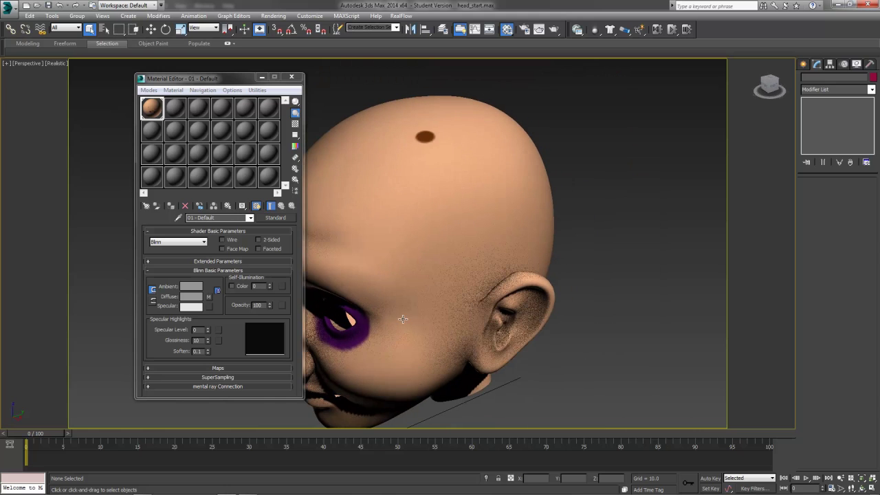
pyautogui.keyDown('alt'); pyautogui.moveTo(427, 326); pyautogui.dragTo(541, 212, button='middle'); pyautogui.keyUp('alt')
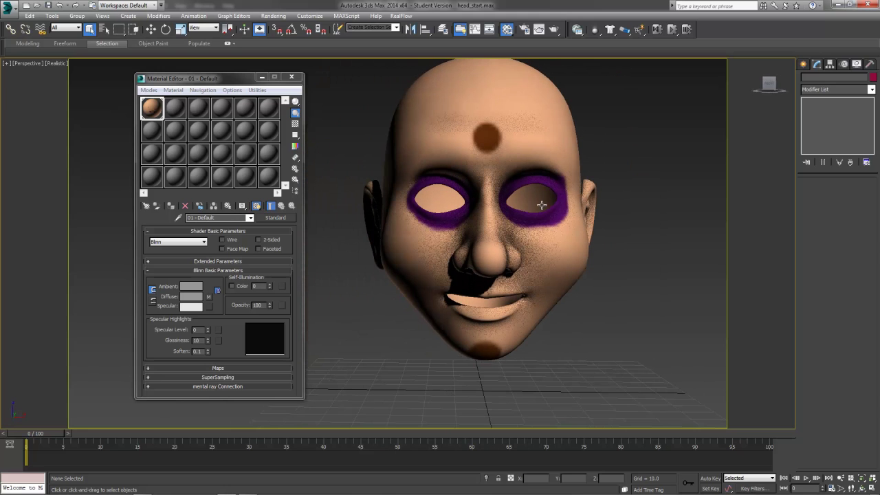
pyautogui.keyDown('alt'); pyautogui.moveTo(451, 237); pyautogui.dragTo(535, 310, button='middle'); pyautogui.keyUp('alt')
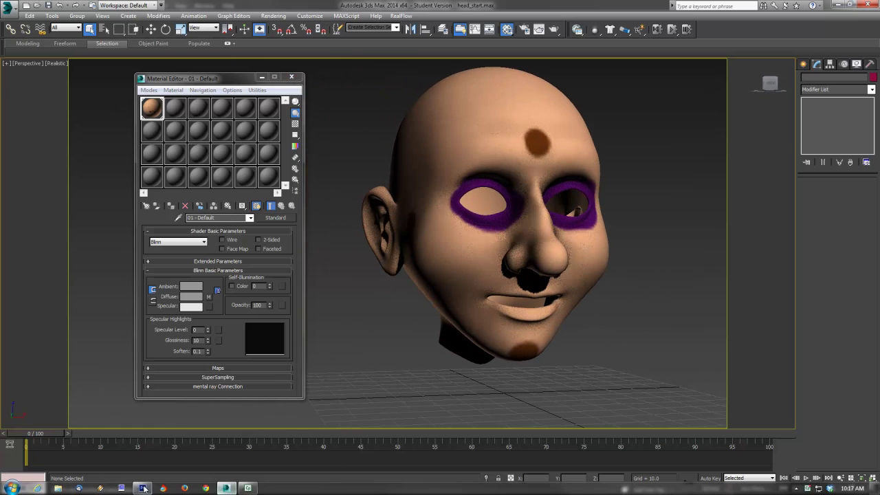
pyautogui.click(143, 488)
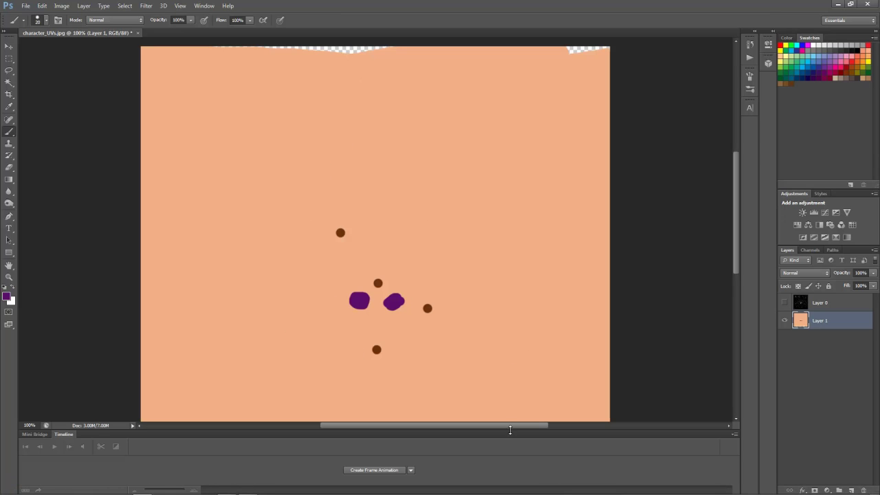
pyautogui.click(226, 489)
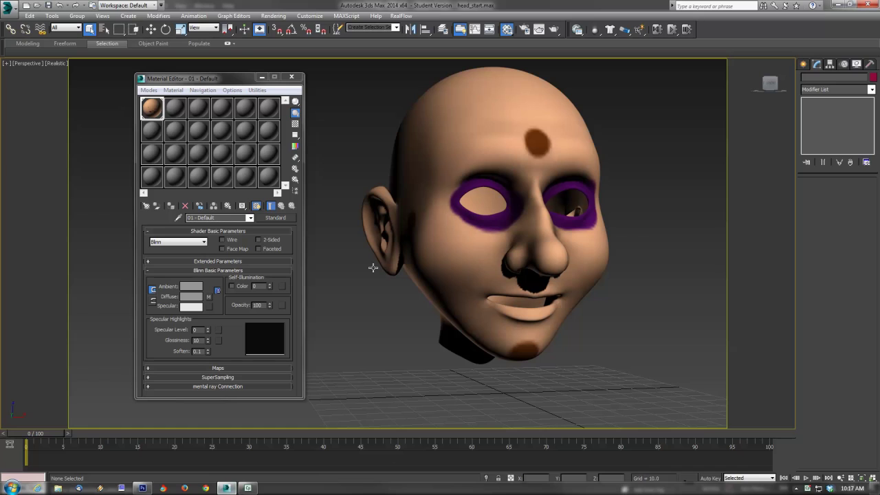